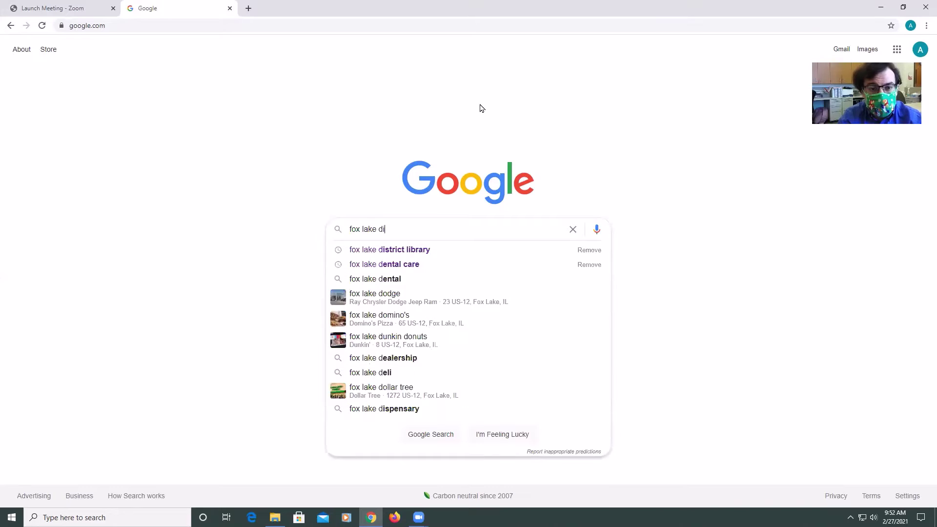
# Search Google for 'fox lake district library' and open the first result, the library's home page
pyautogui.write('ary')
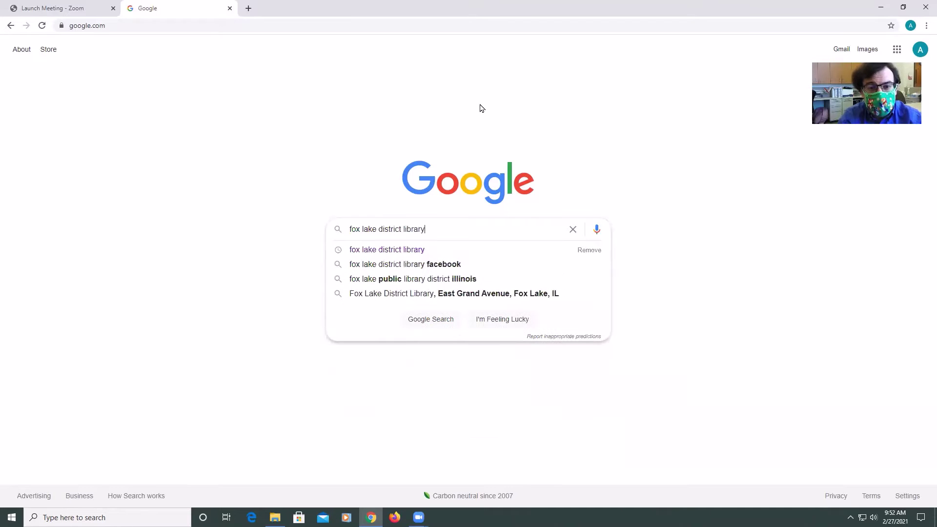
pyautogui.press('Return')
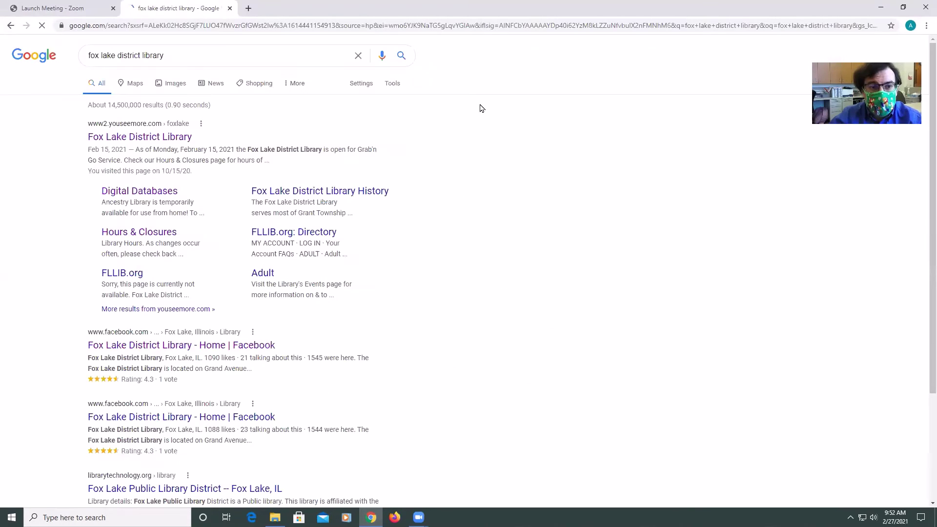
pyautogui.click(169, 139)
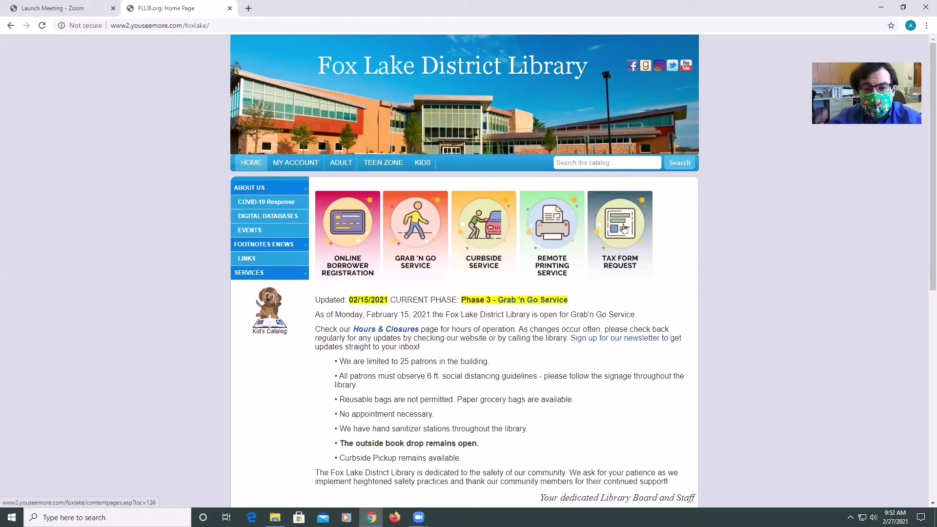
# Choose the Tax Form Request tile on the Fox Lake District Library home page
pyautogui.click(625, 227)
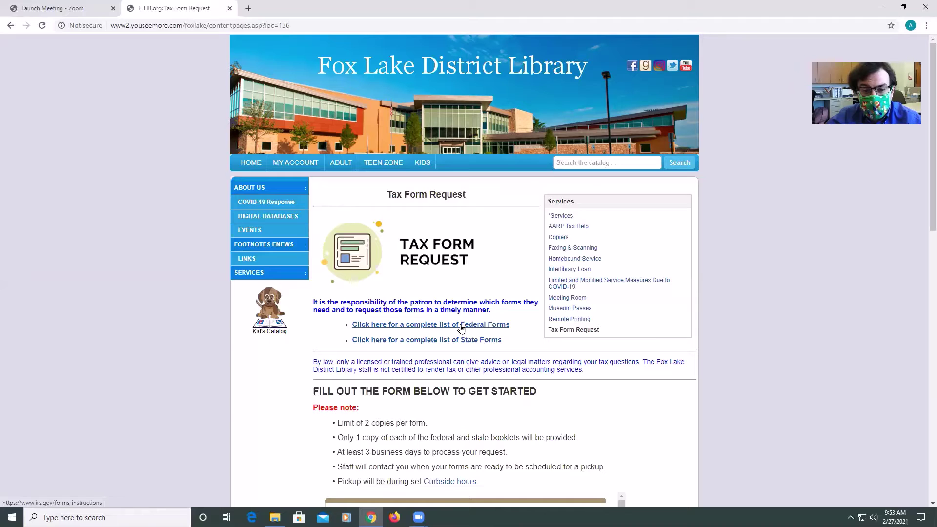
# Open the IRS Federal Forms list and search it for '1040'
pyautogui.click(461, 327)
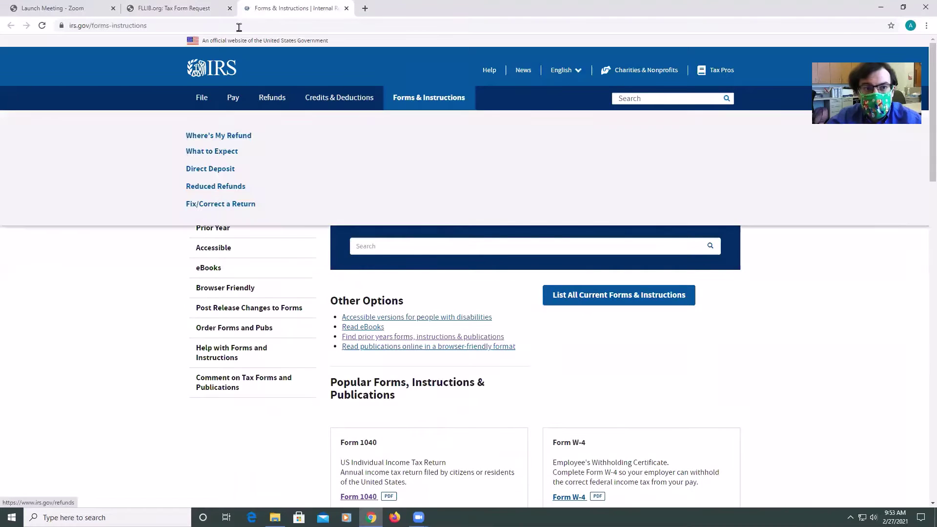
pyautogui.click(166, 10)
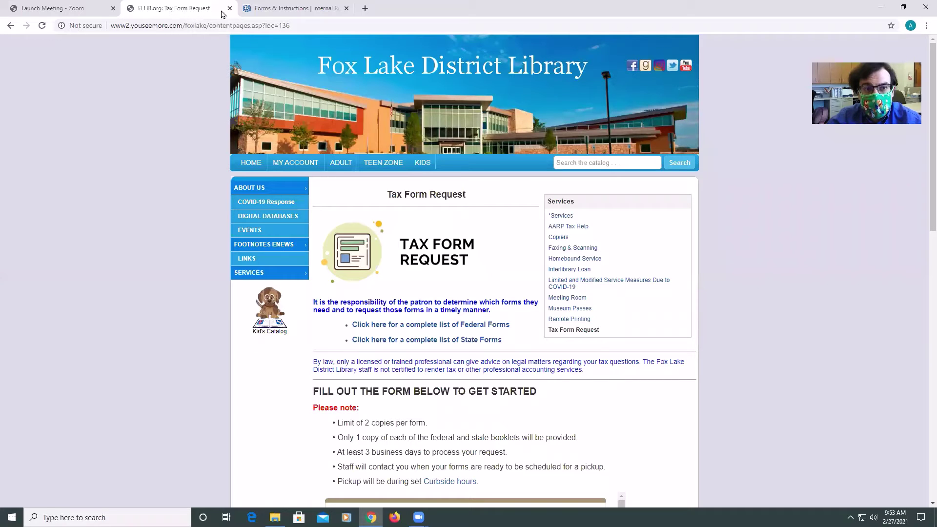
pyautogui.click(267, 13)
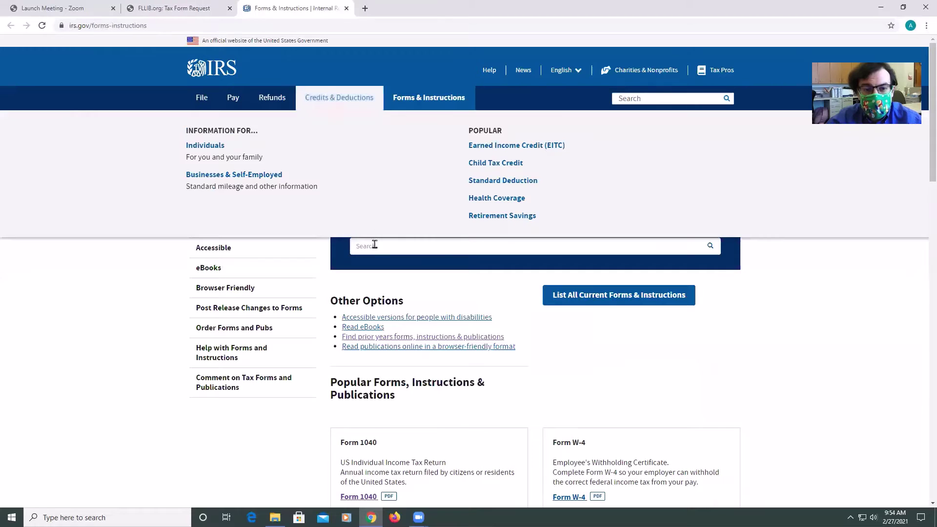
pyautogui.click(359, 246)
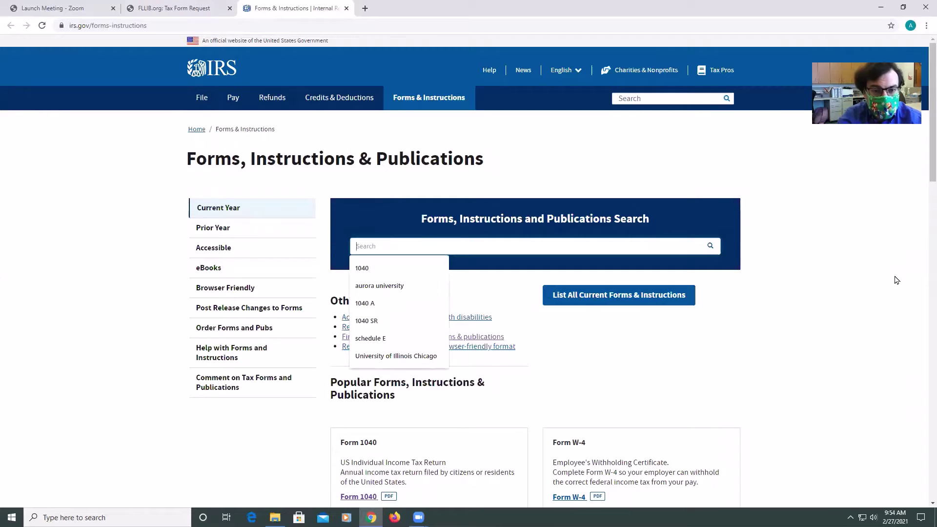
pyautogui.write('1040')
pyautogui.press('Return')
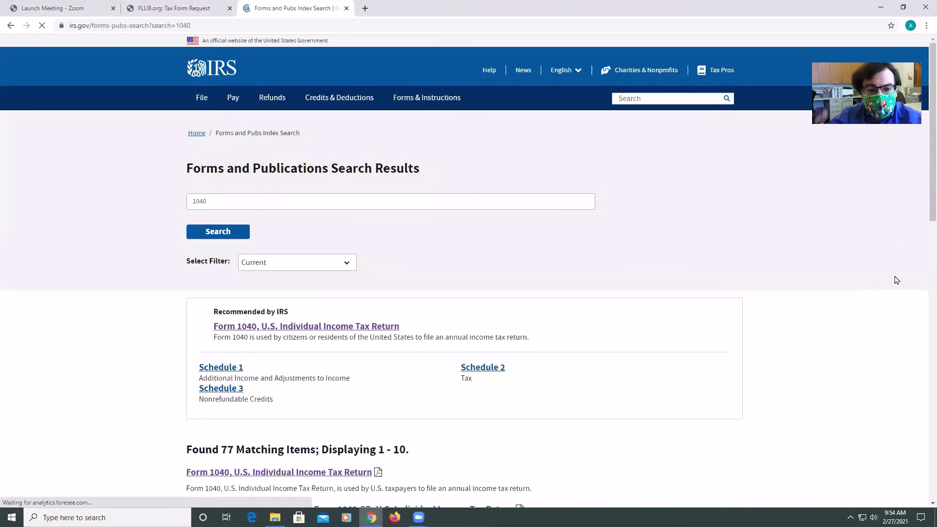
# Refine the search to '1040 schedule B' and open the Schedule B (Form 1040) PDF
pyautogui.scroll(-2, 696, 303)
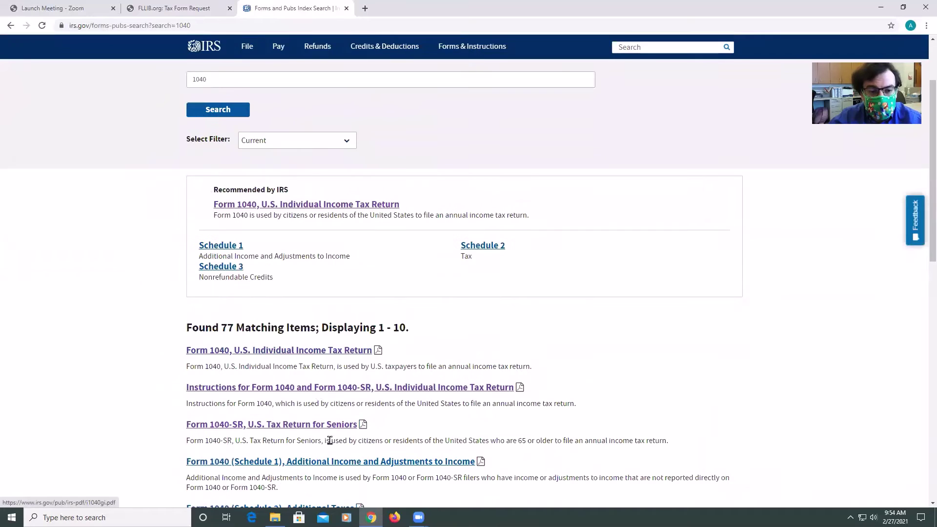
pyautogui.scroll(2, 327, 439)
pyautogui.doubleClick(211, 208)
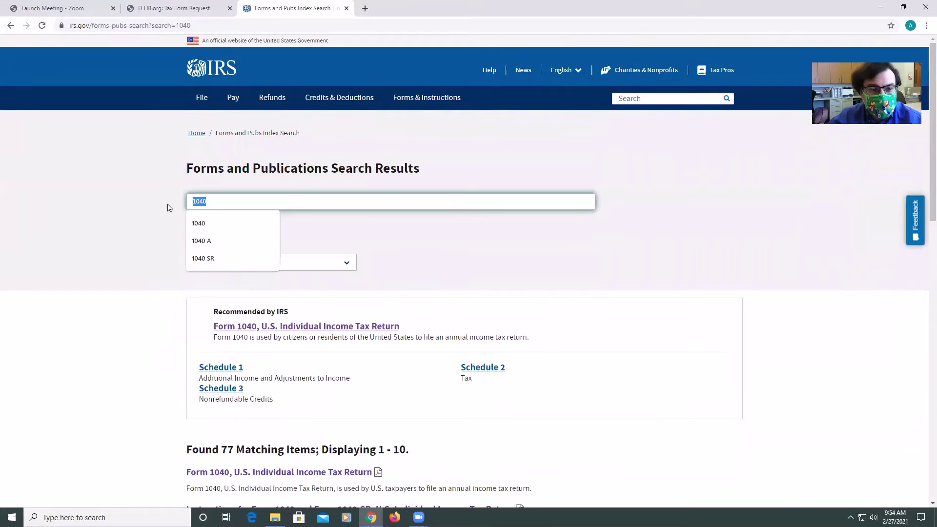
pyautogui.write('1040 sche')
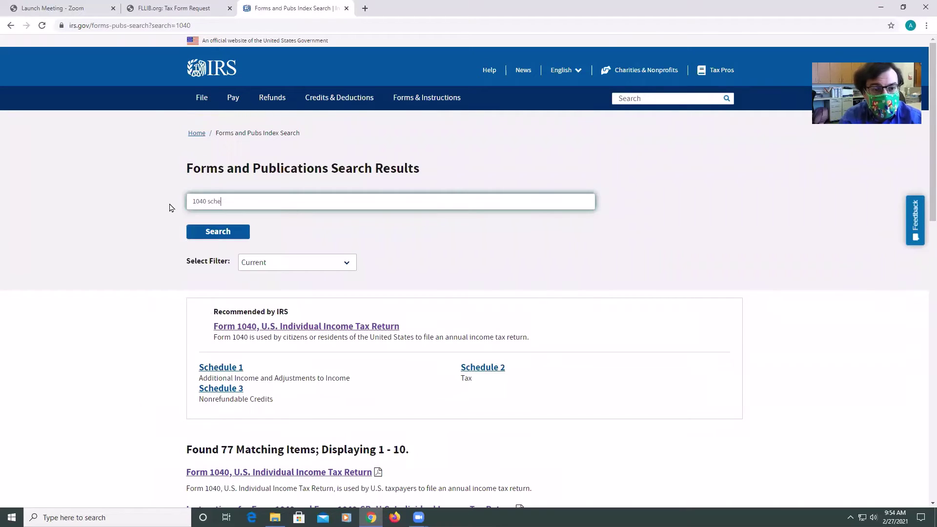
pyautogui.write('dule B')
pyautogui.press('Return')
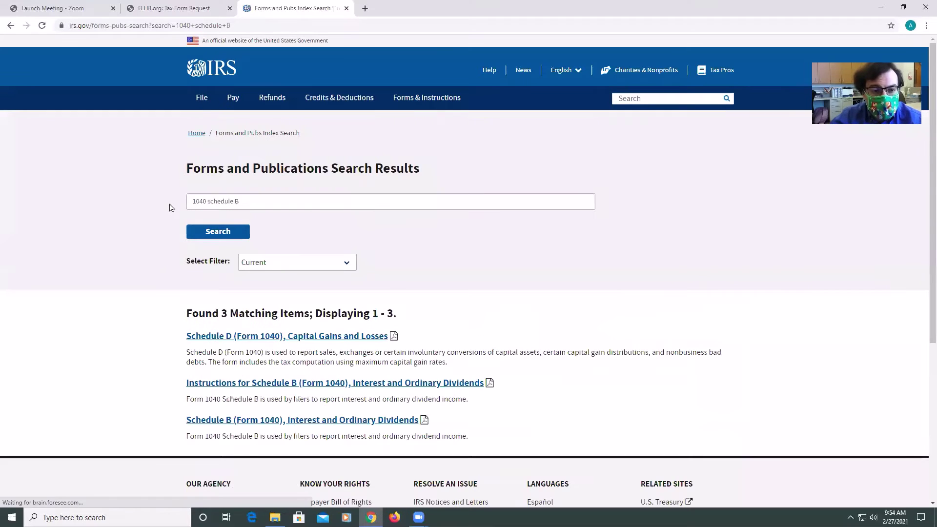
pyautogui.click(256, 421)
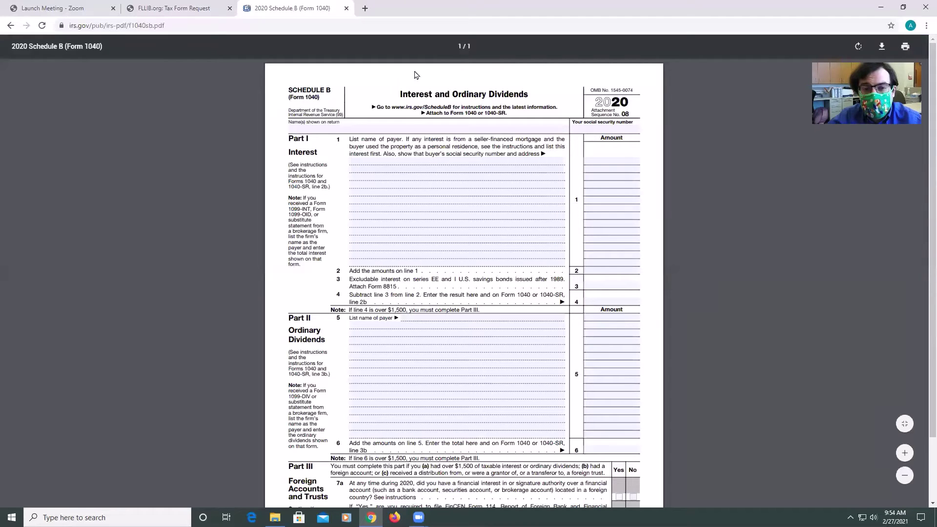
# Leave the Schedule B PDF through its search results and go to IRS Forms & Instructions
pyautogui.click(184, 8)
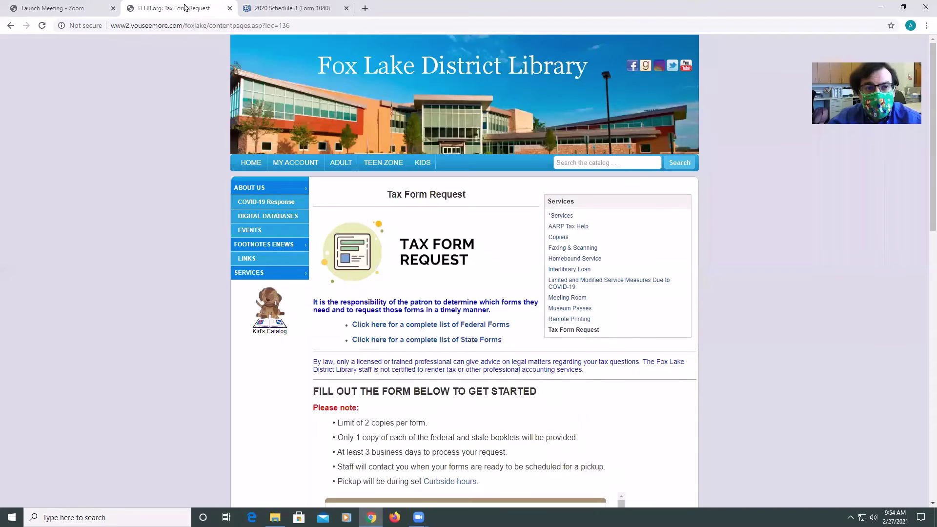
pyautogui.click(275, 9)
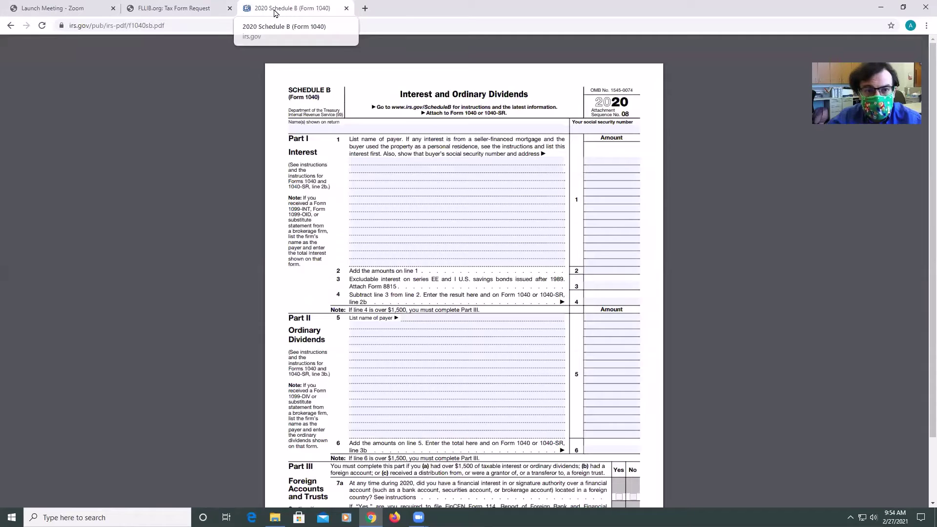
pyautogui.click(11, 26)
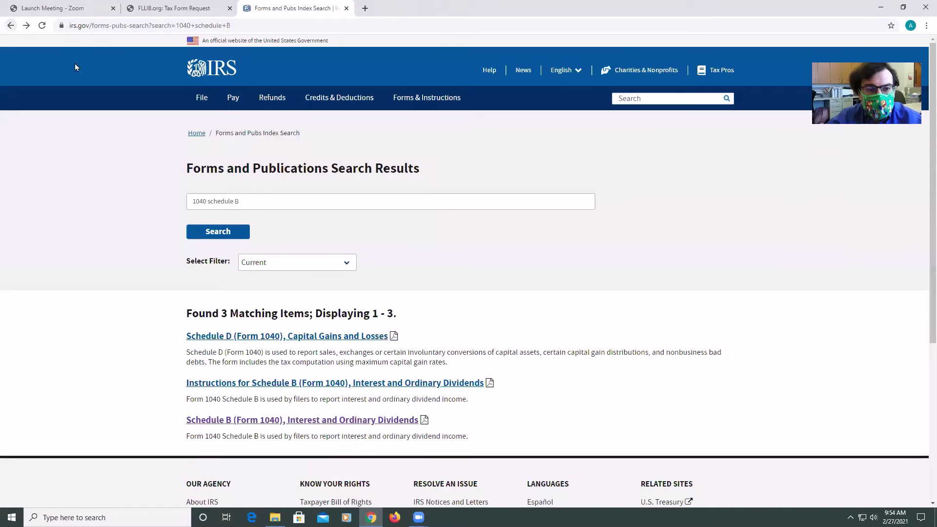
pyautogui.click(244, 199)
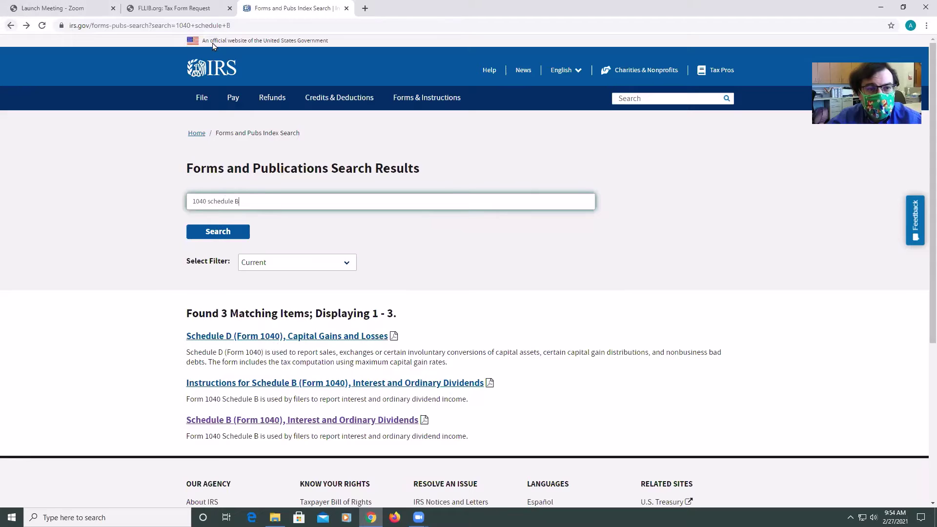
pyautogui.click(418, 100)
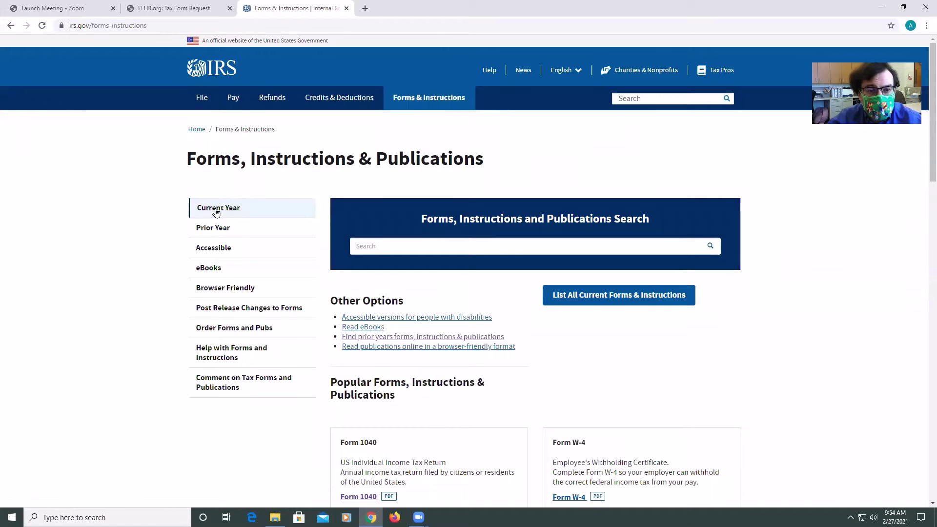
# Look over the full 2,379-file current forms list, then go back and choose Prior Year forms
pyautogui.scroll(-7, 565, 296)
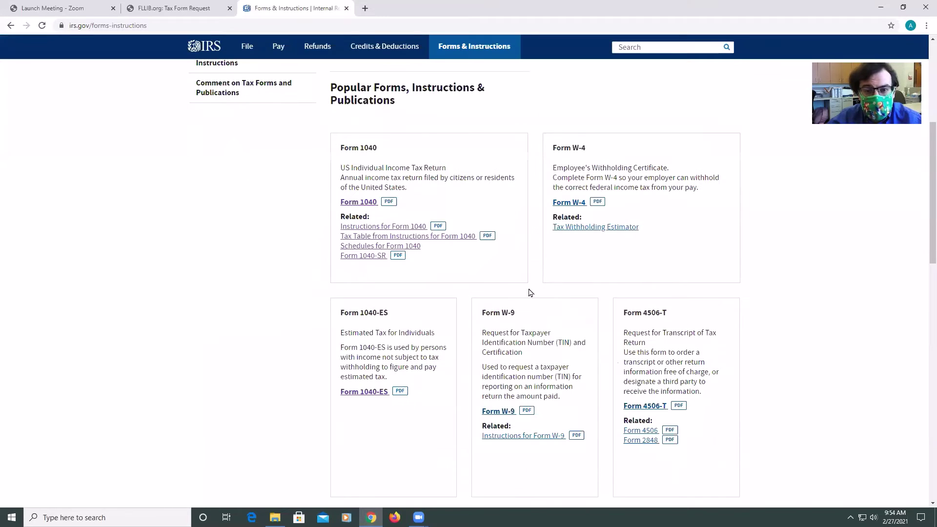
pyautogui.scroll(-10, 564, 247)
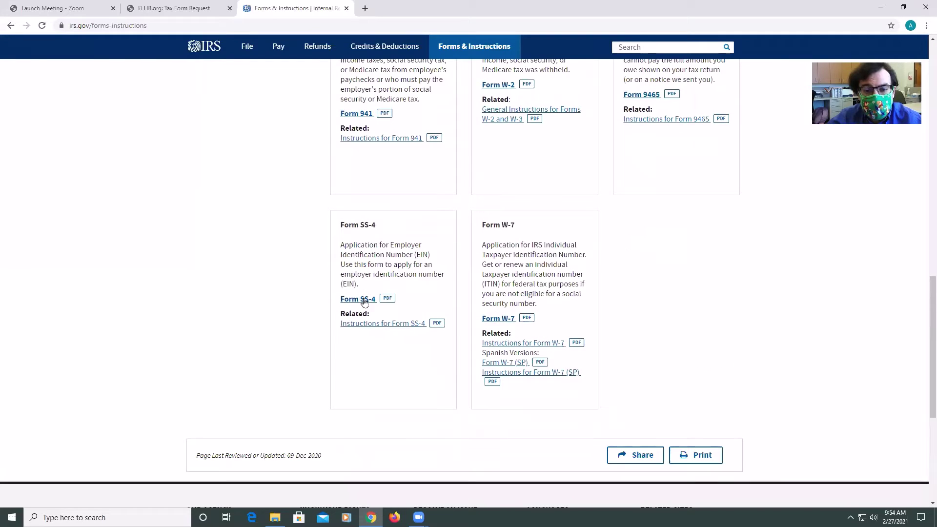
pyautogui.scroll(4, 760, 225)
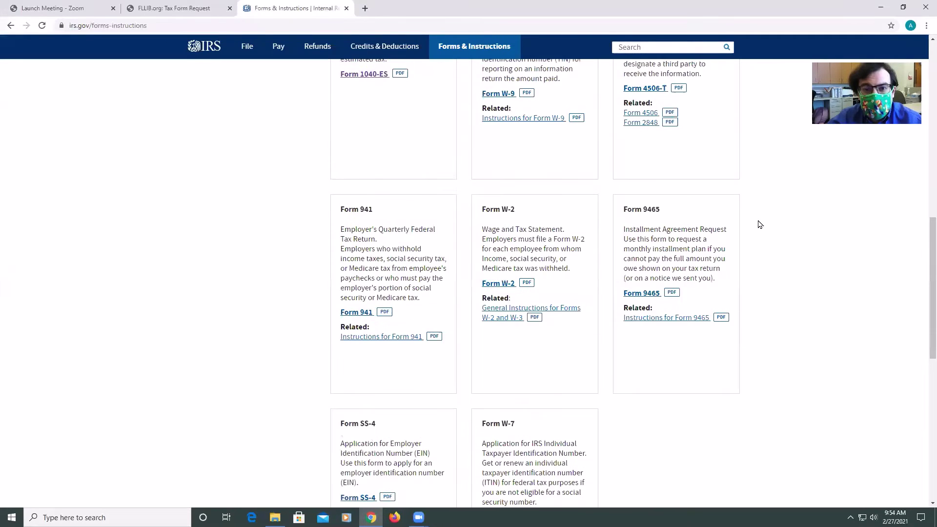
pyautogui.scroll(12, 760, 225)
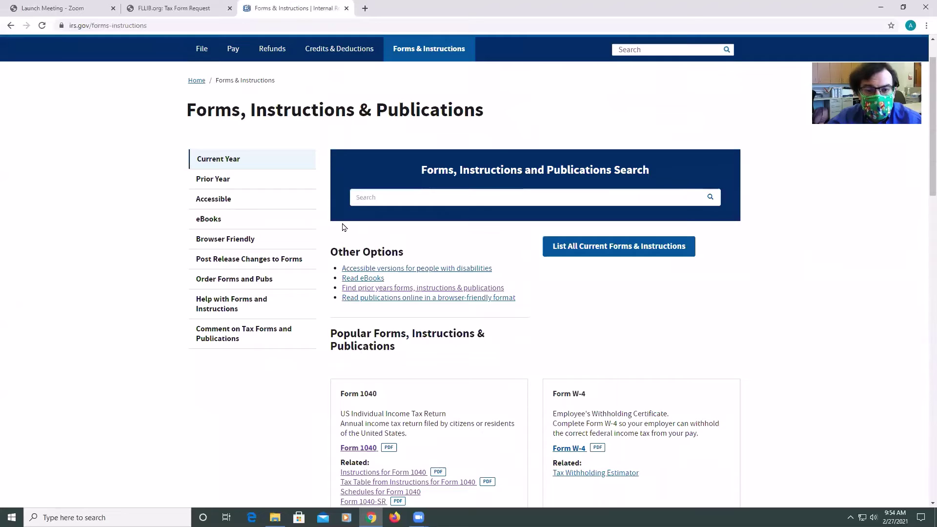
pyautogui.click(601, 255)
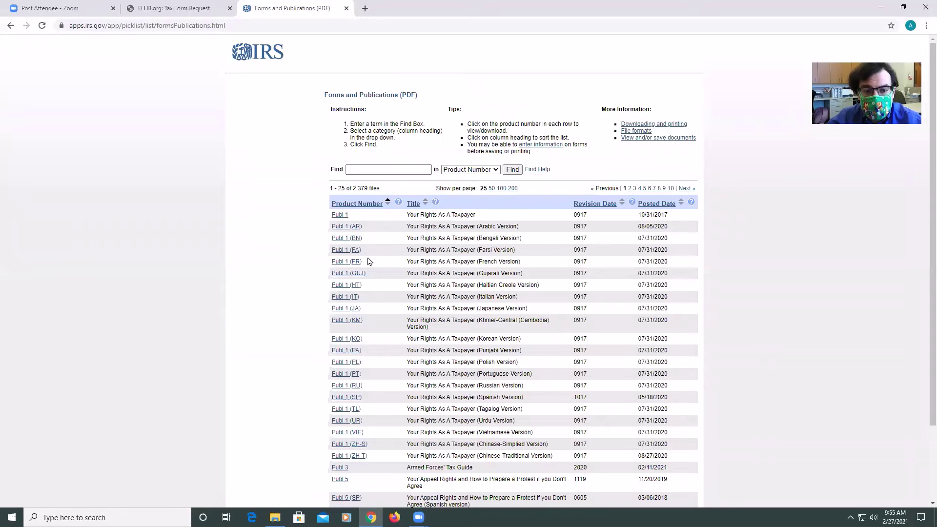
pyautogui.scroll(-3, 366, 258)
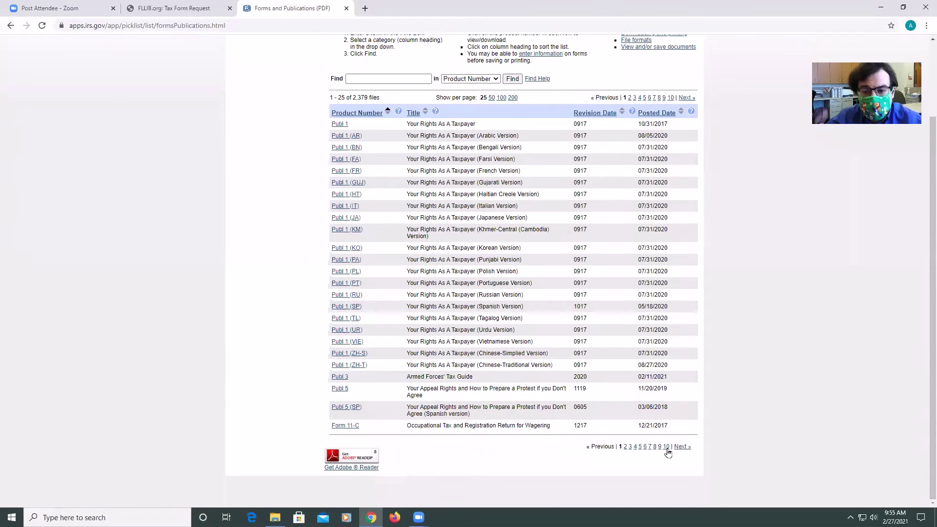
pyautogui.scroll(3, 678, 445)
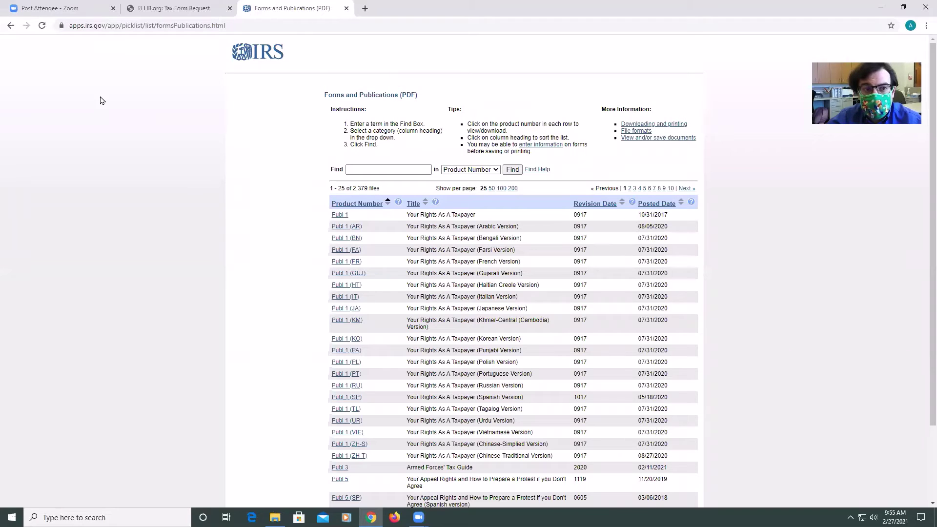
pyautogui.click(9, 26)
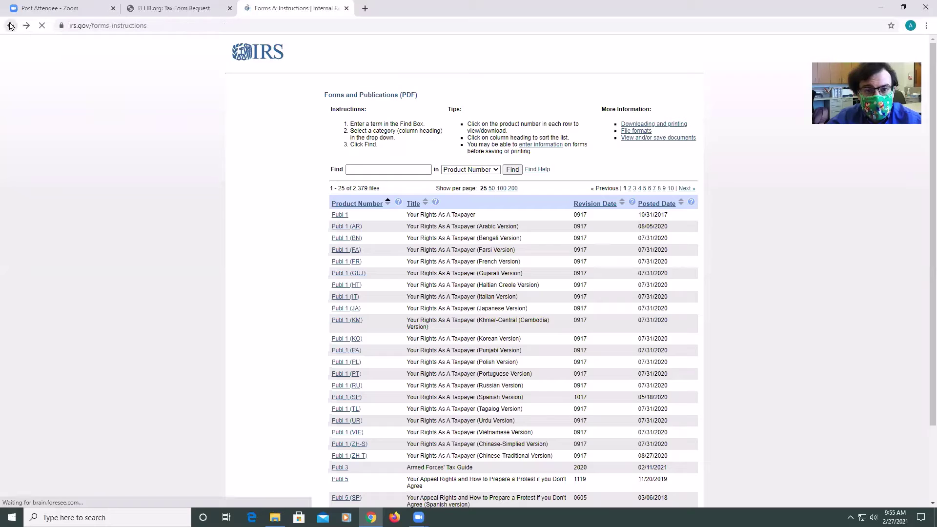
pyautogui.click(222, 181)
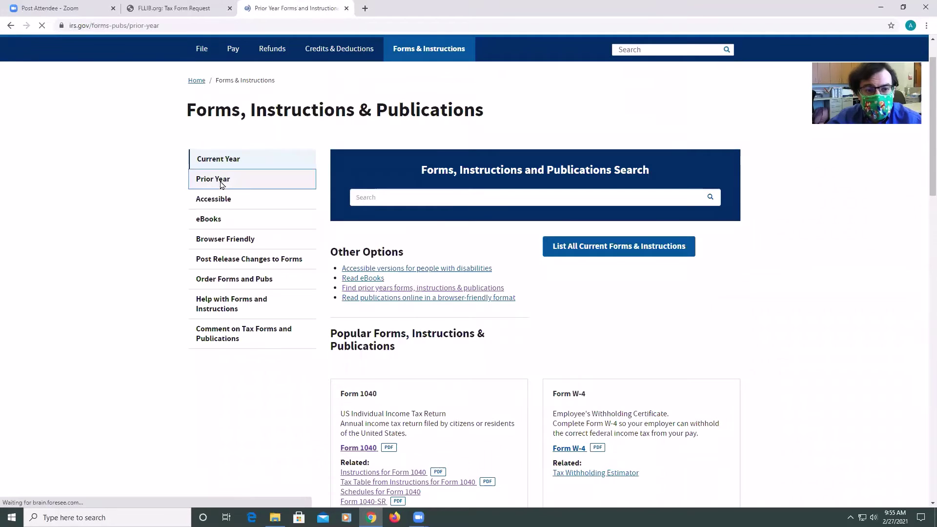
# View the 20,142-file List All Prior Year Forms page, then go back
pyautogui.scroll(-1, 366, 293)
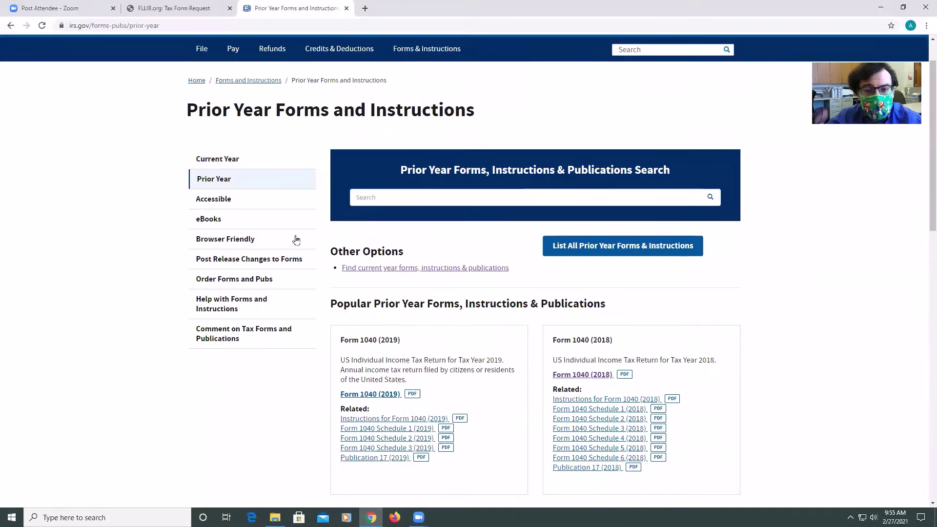
pyautogui.scroll(-2, 536, 306)
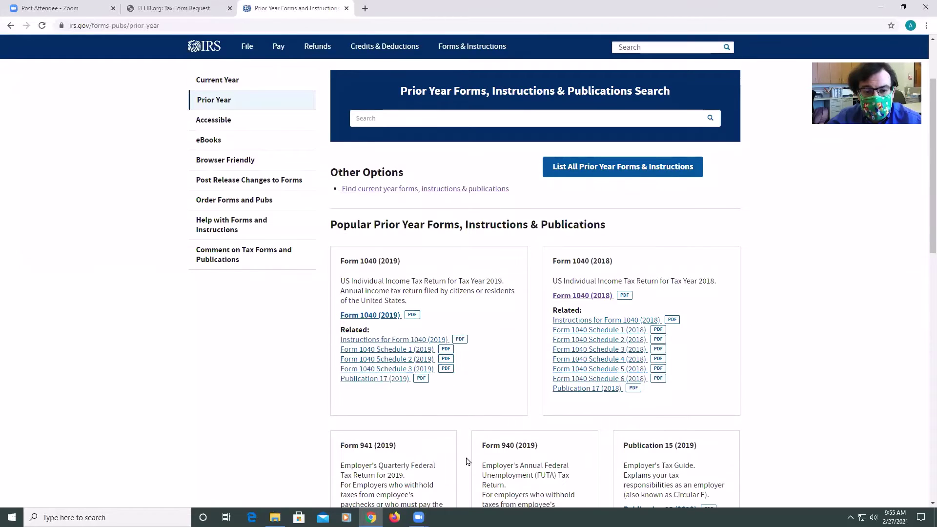
pyautogui.scroll(-4, 467, 461)
pyautogui.scroll(7, 471, 454)
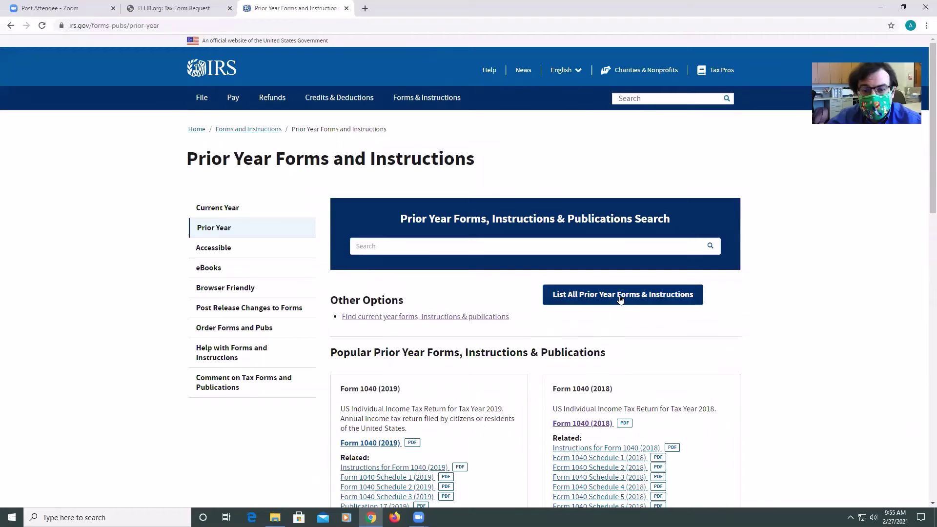
pyautogui.click(619, 295)
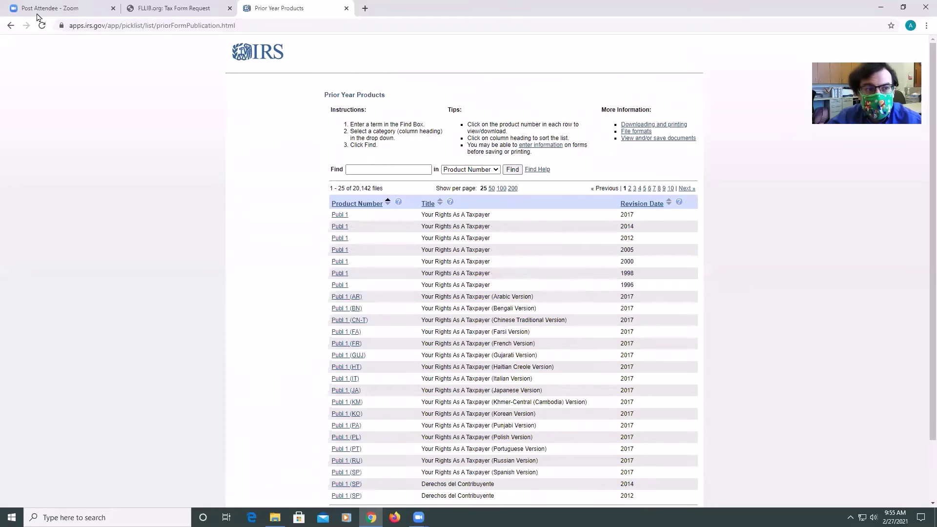
pyautogui.click(10, 25)
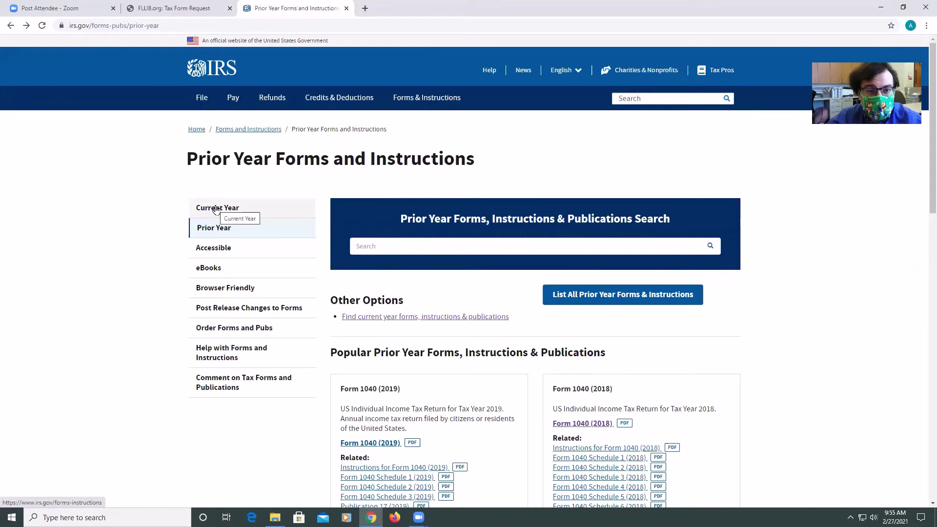
# Return to the current-year Forms, Instructions & Publications page and scroll down it
pyautogui.click(216, 209)
pyautogui.moveTo(423, 98)
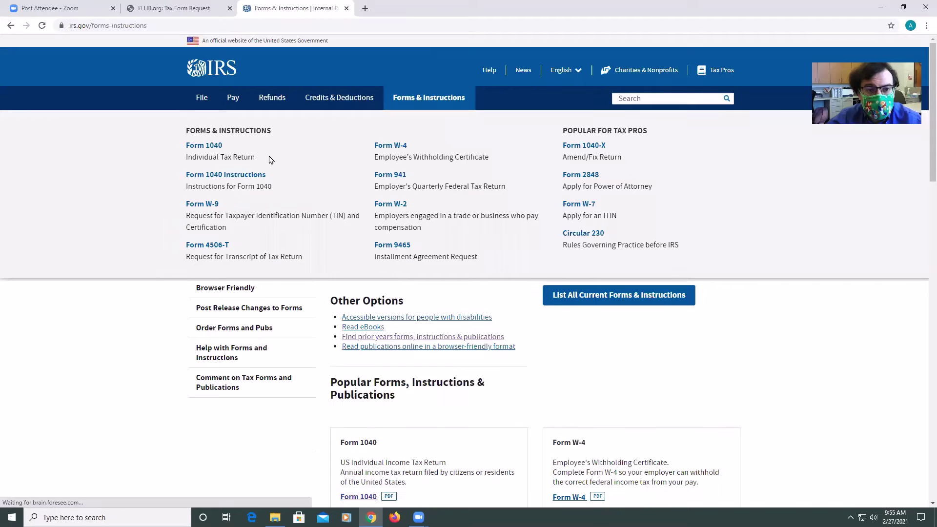
pyautogui.click(217, 214)
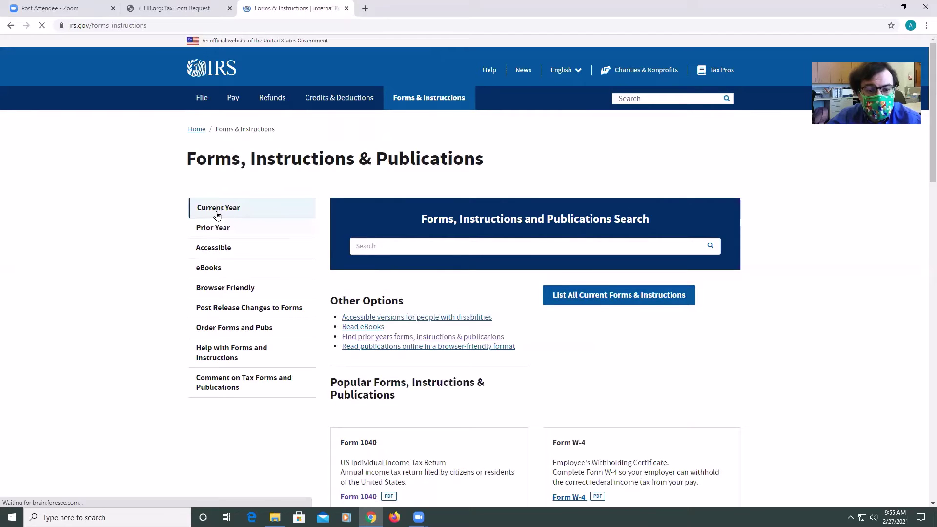
pyautogui.scroll(-5, 424, 371)
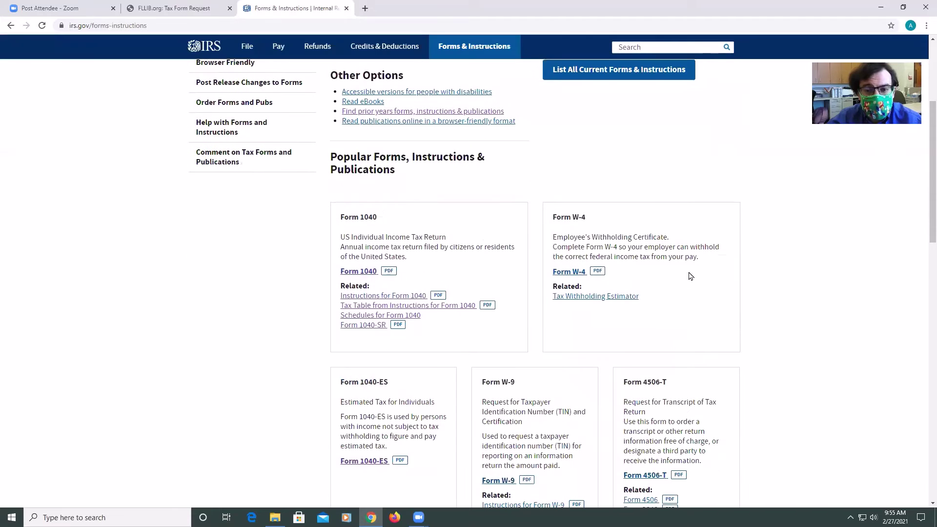
pyautogui.scroll(-3, 550, 449)
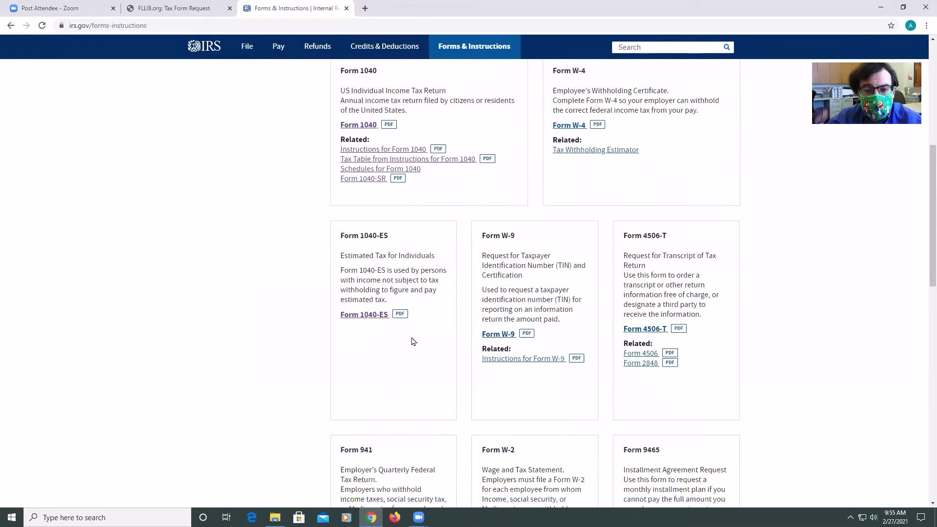
# Search IRS forms for '1040 schedule B', review the 3 results, then go back
pyautogui.scroll(8, 580, 406)
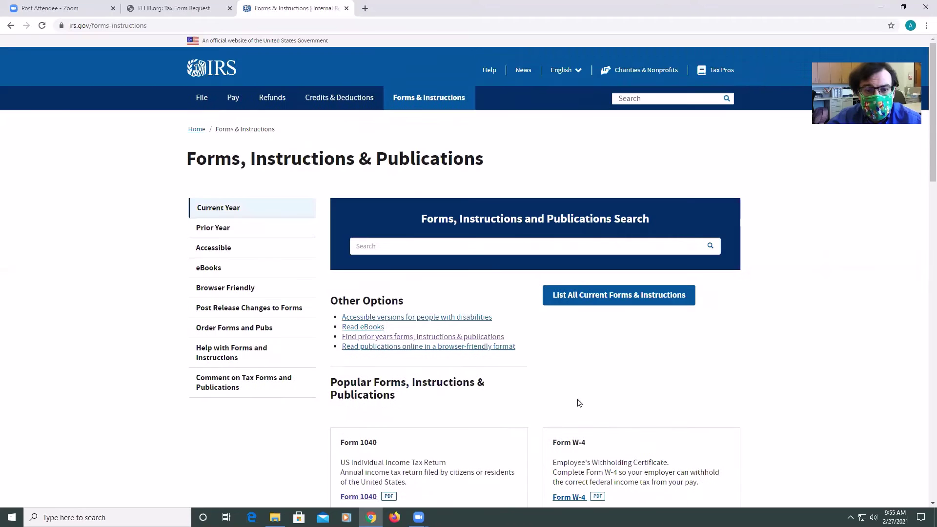
pyautogui.click(423, 239)
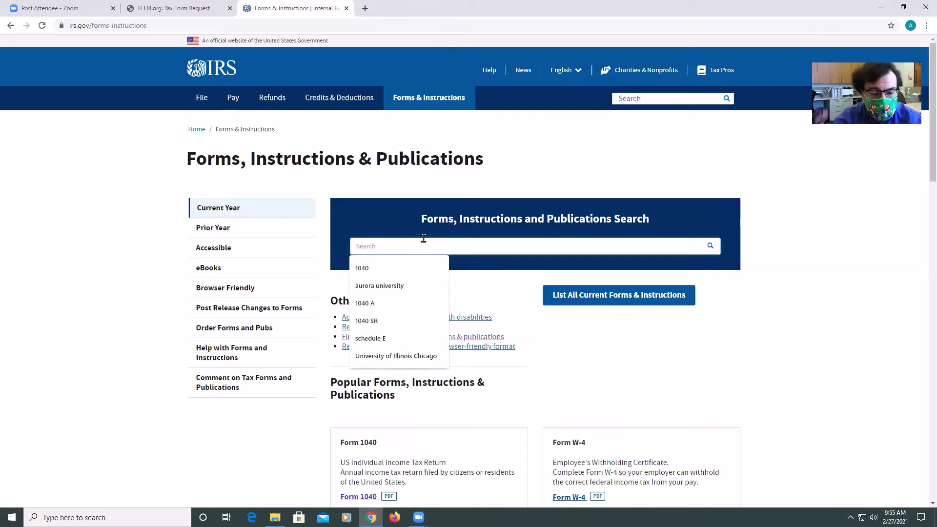
pyautogui.write('1040 s')
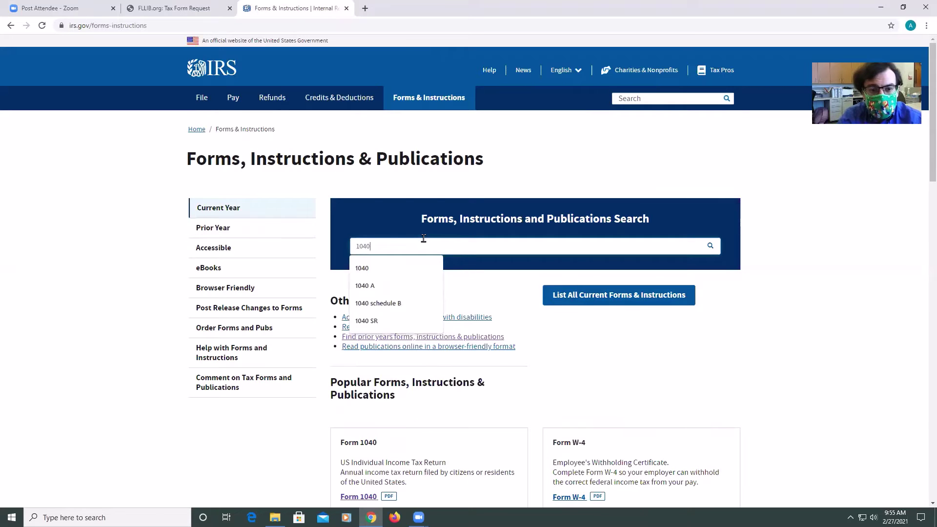
pyautogui.write('chedule B')
pyautogui.press('Return')
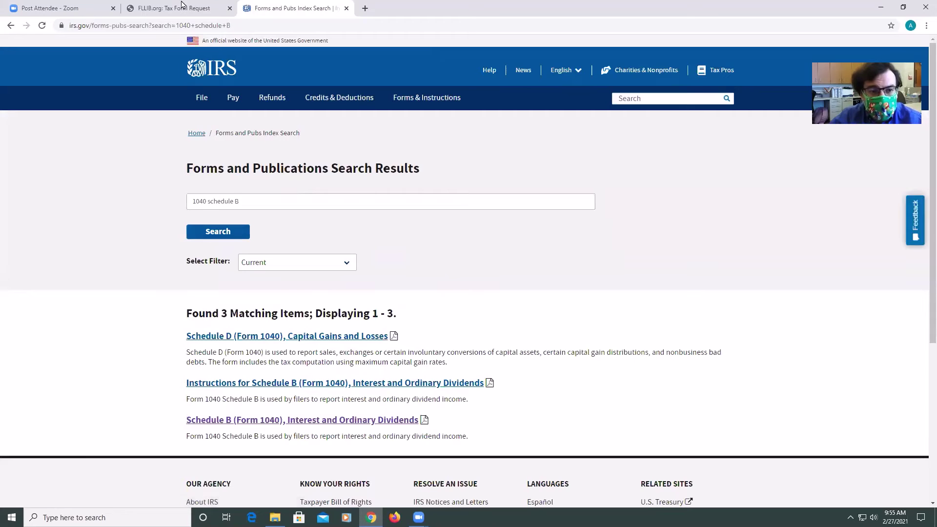
pyautogui.click(11, 28)
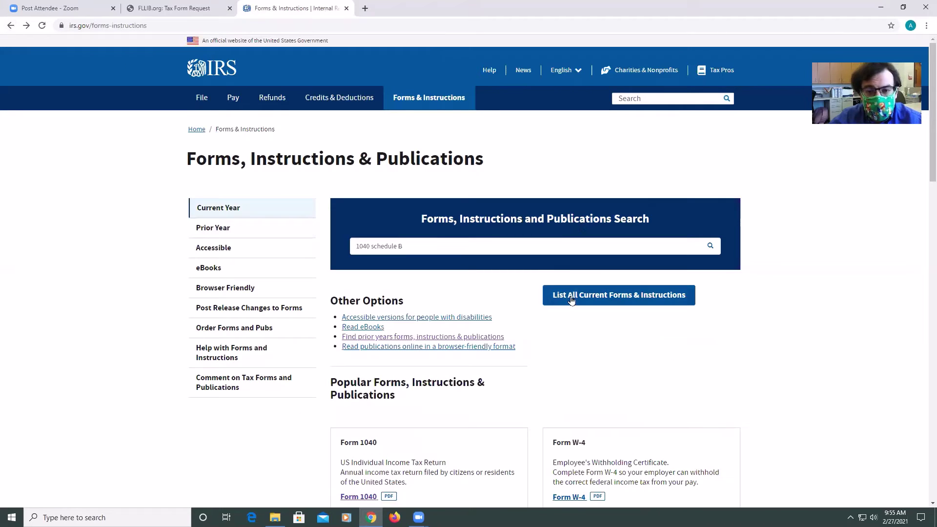
pyautogui.click(574, 297)
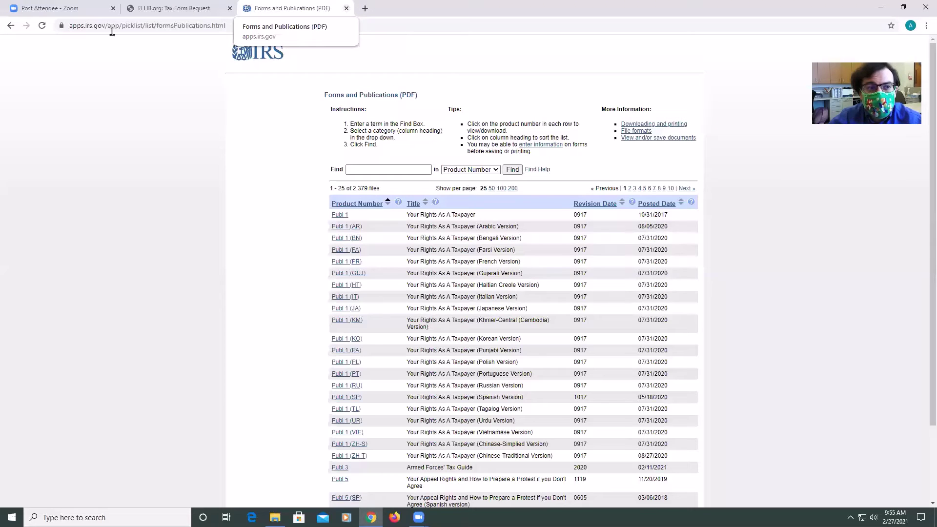
pyautogui.click(15, 26)
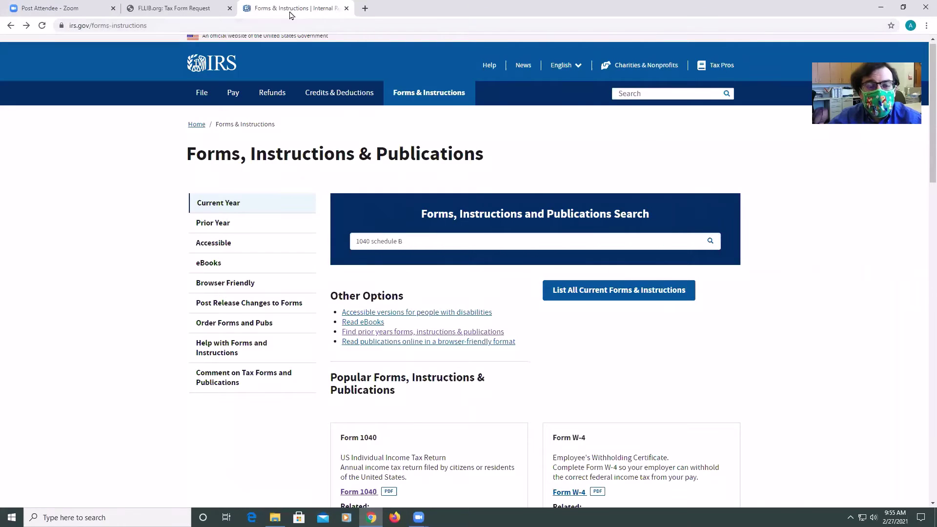
pyautogui.scroll(1, 295, 58)
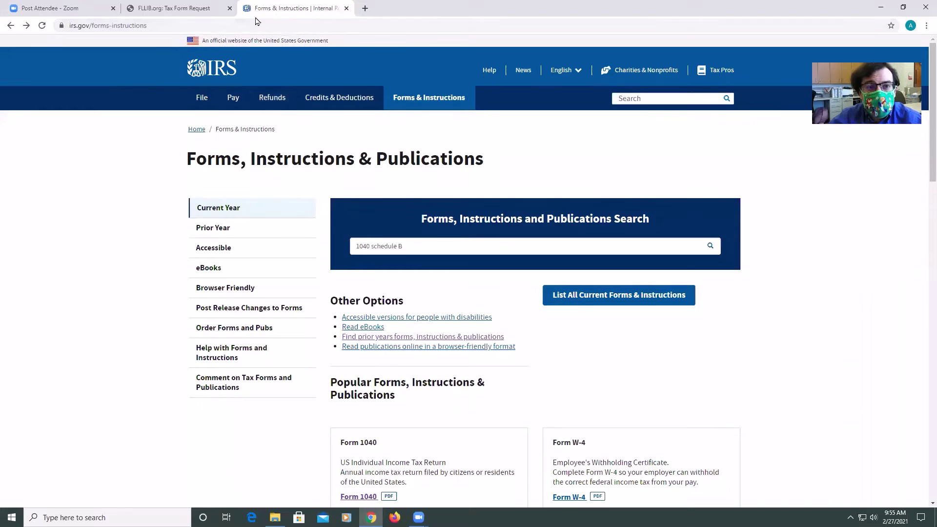
# Follow the library's complete State Forms link to Illinois Revenue's 2020 Individual Income Tax Forms
pyautogui.click(177, 9)
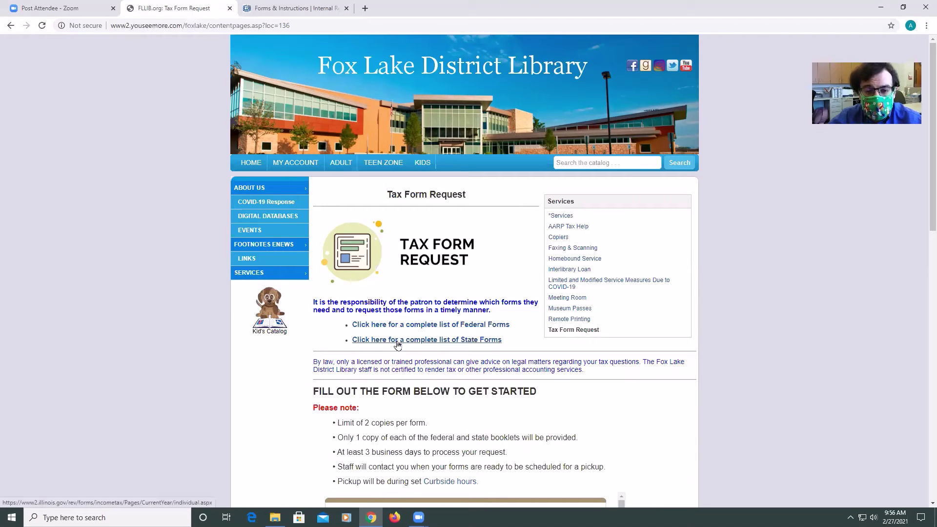
pyautogui.click(424, 342)
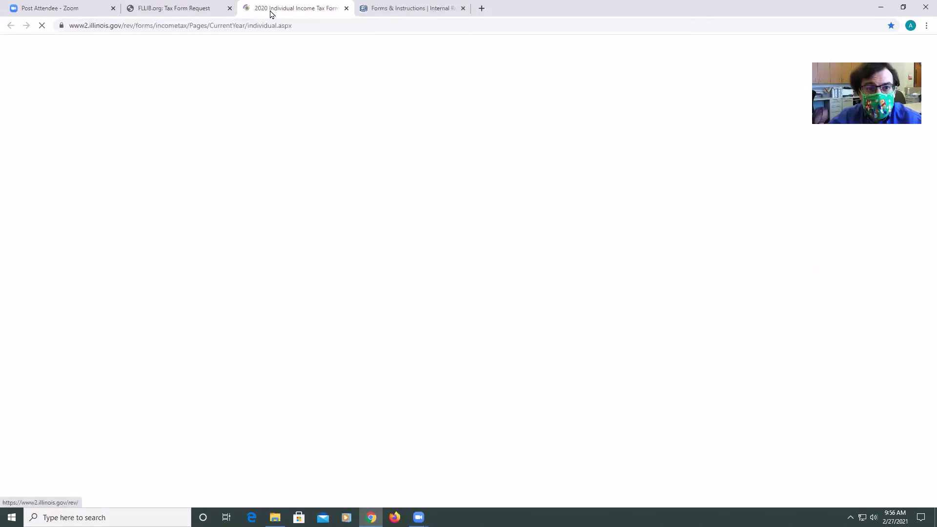
pyautogui.click(186, 8)
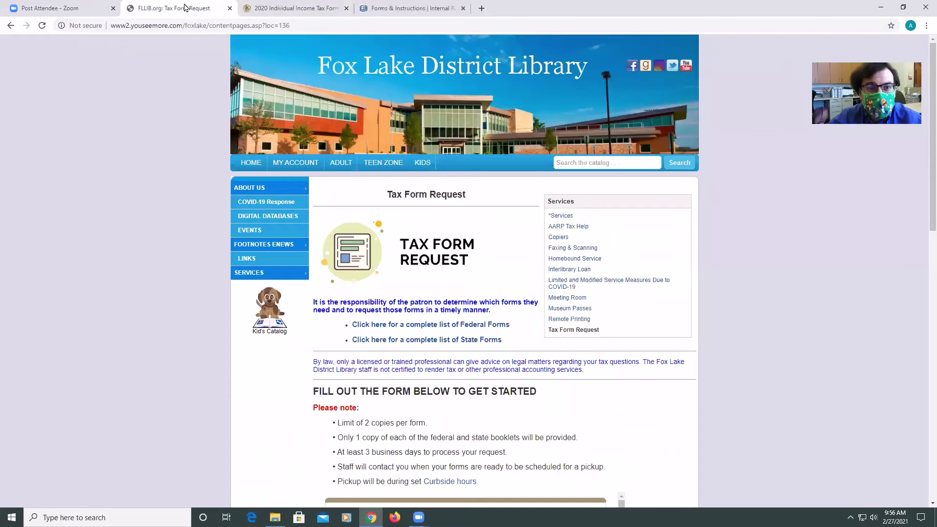
pyautogui.click(257, 10)
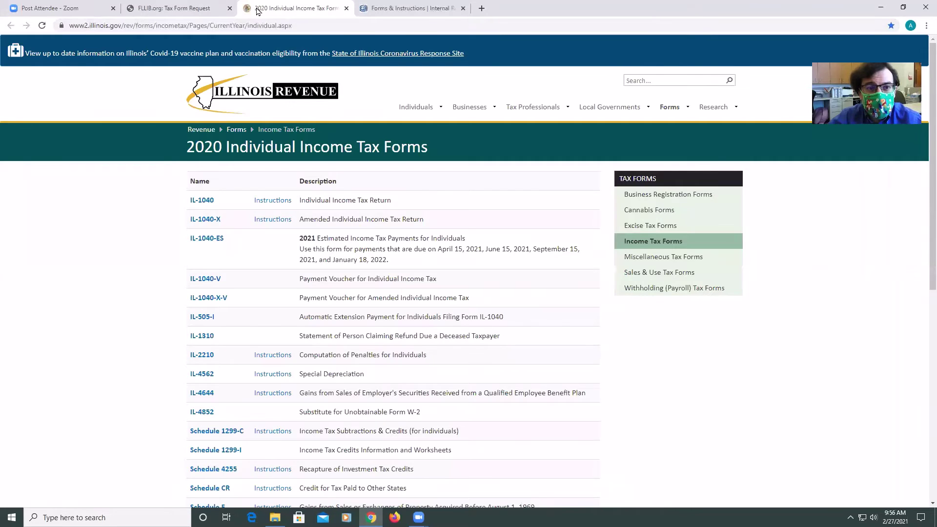
pyautogui.click(410, 8)
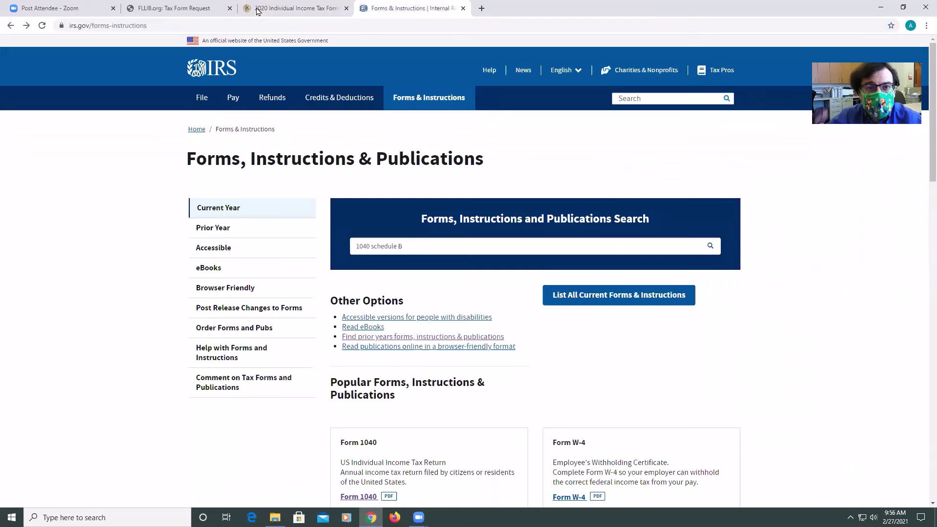
pyautogui.click(277, 10)
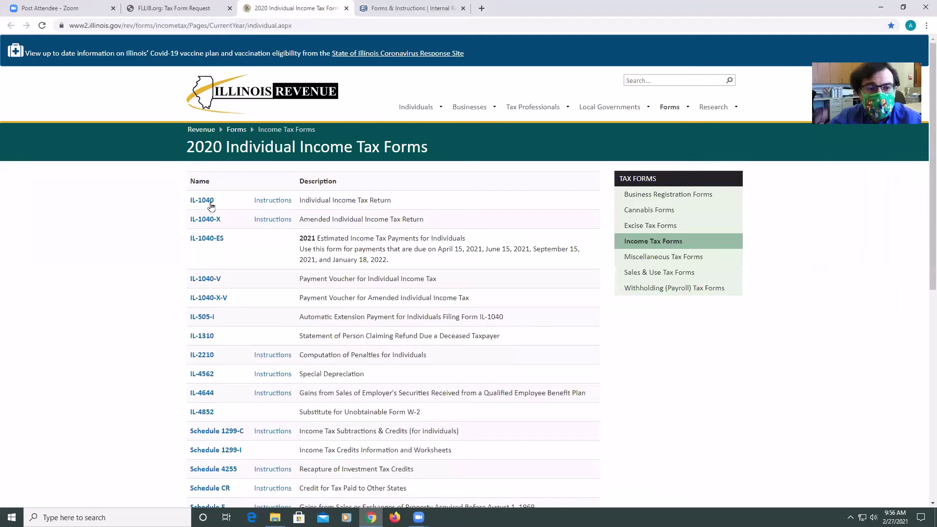
# View Illinois's 2020 IL-1040-V payment voucher PDF, then return to the Illinois forms list
pyautogui.click(208, 278)
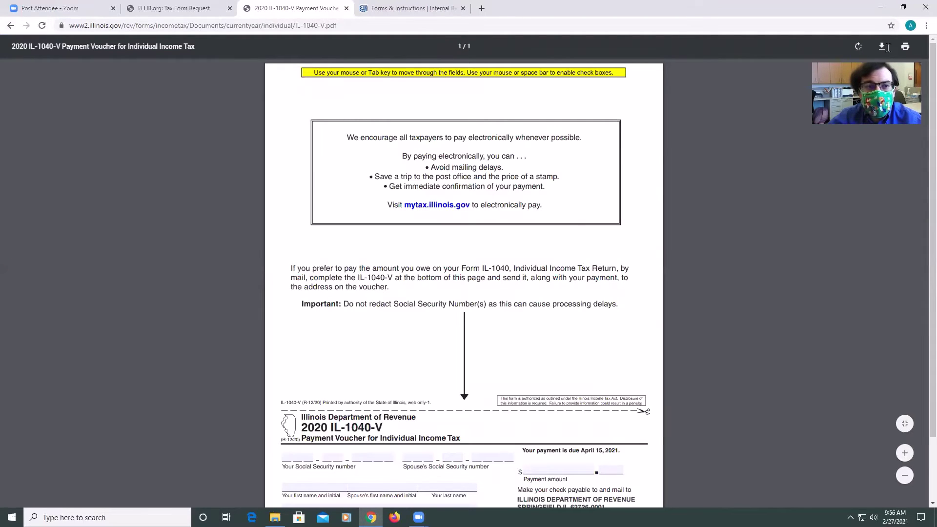
pyautogui.click(173, 7)
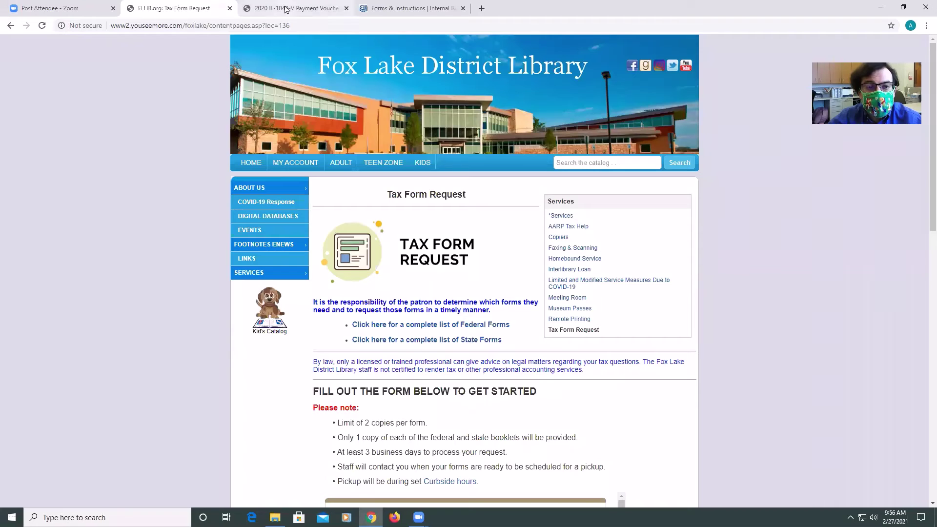
pyautogui.click(273, 8)
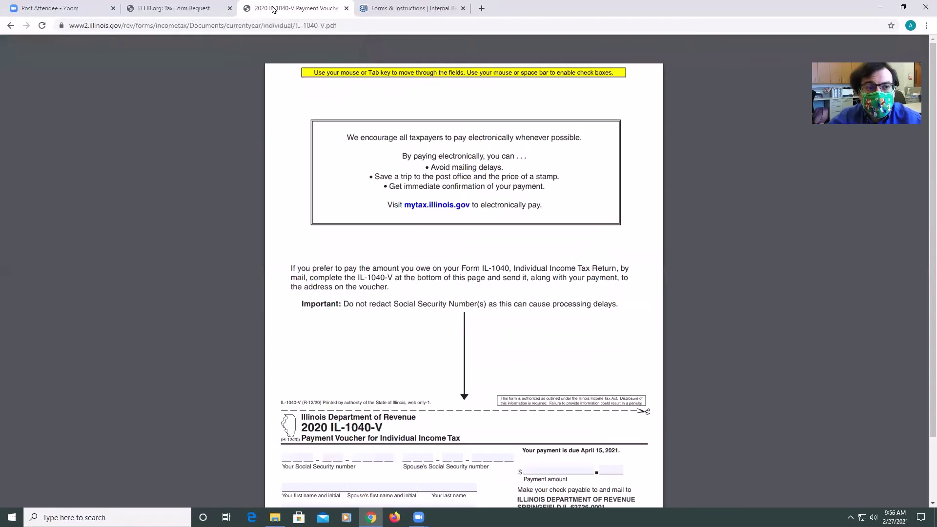
pyautogui.click(12, 26)
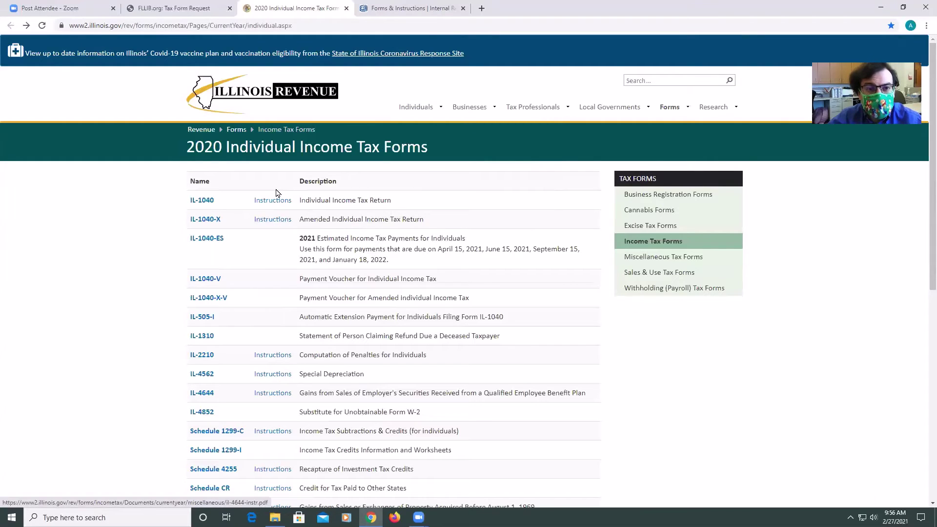
# Cycle through the open tabs and switch to the FLLIB.org Tax Form Request tab
pyautogui.hotkey('ctrl', 'Tab')
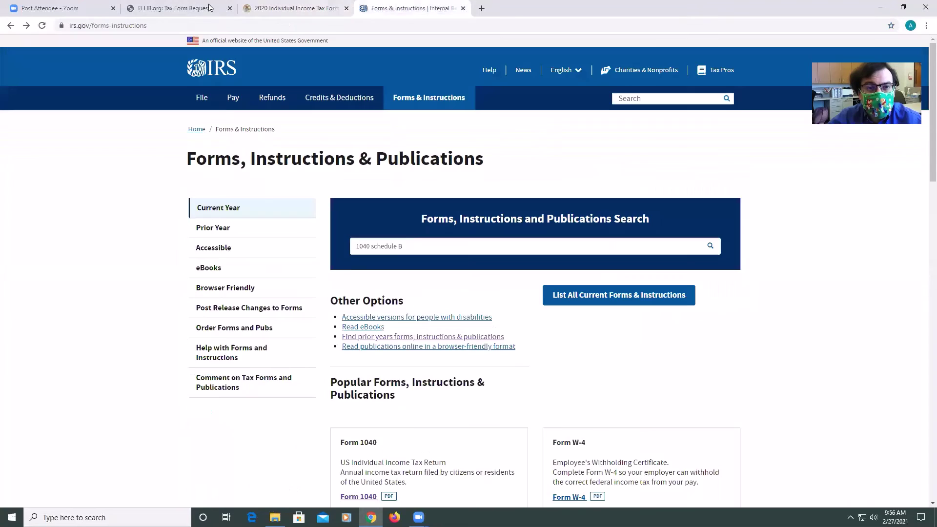
pyautogui.hotkey('ctrl', 'shift', 'Tab')
pyautogui.hotkey('ctrl', 'Tab')
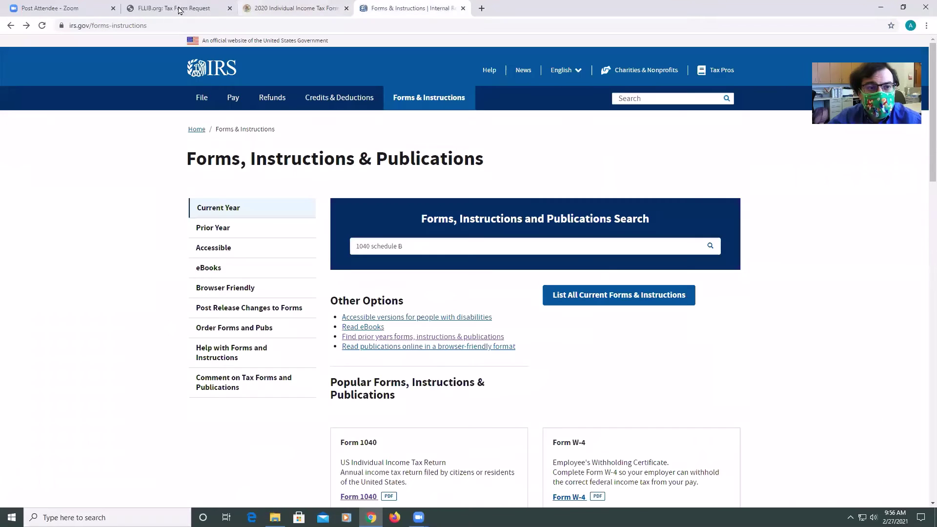
pyautogui.click(212, 8)
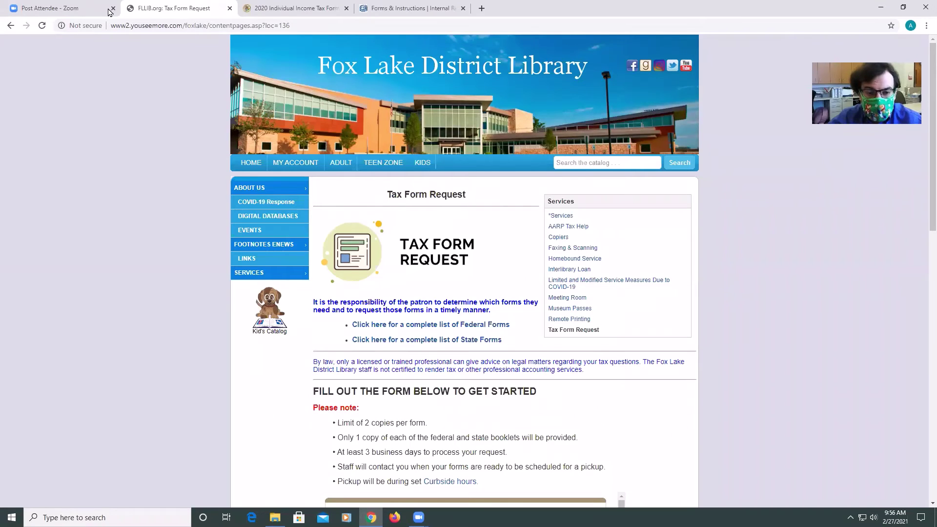
# Scroll the Tax Form Request page down to the embedded Request Tax Forms Google Form
pyautogui.scroll(-2, 470, 308)
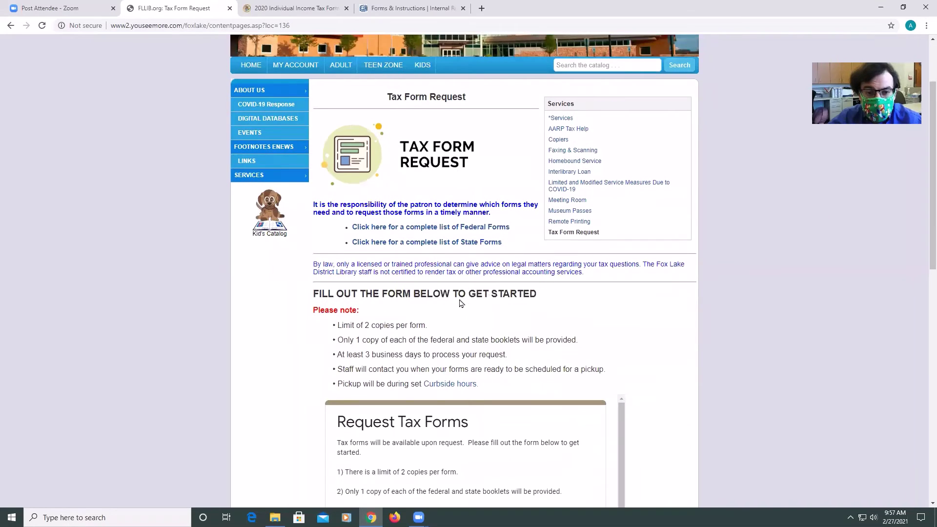
pyautogui.scroll(-1, 418, 310)
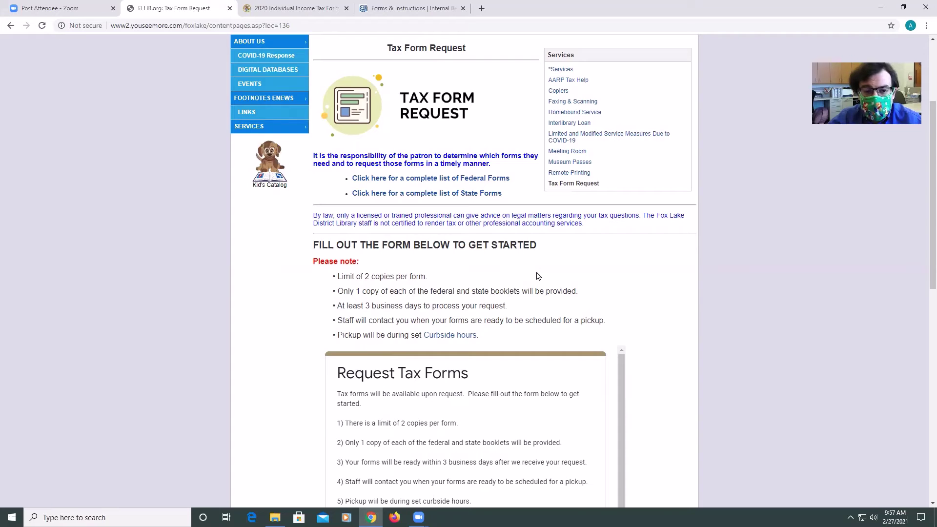
pyautogui.scroll(-1, 538, 276)
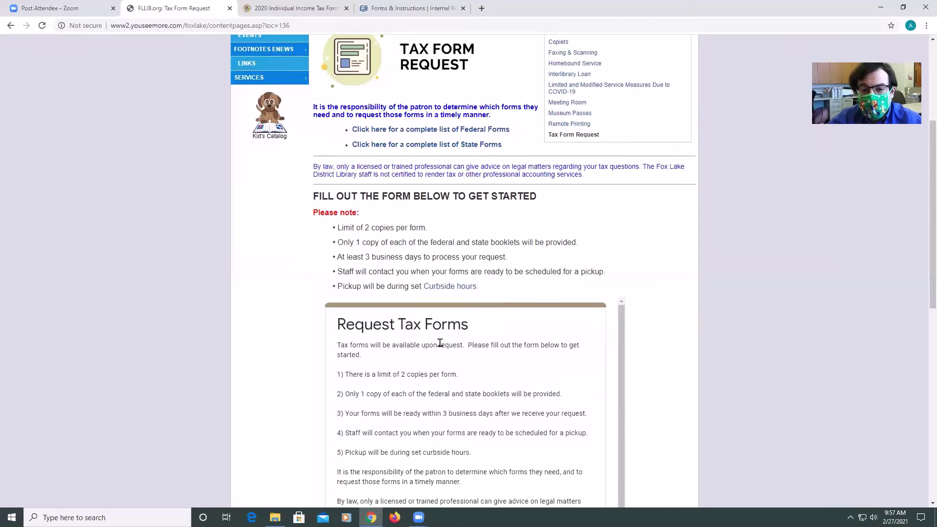
pyautogui.scroll(-2, 456, 318)
pyautogui.scroll(2, 504, 314)
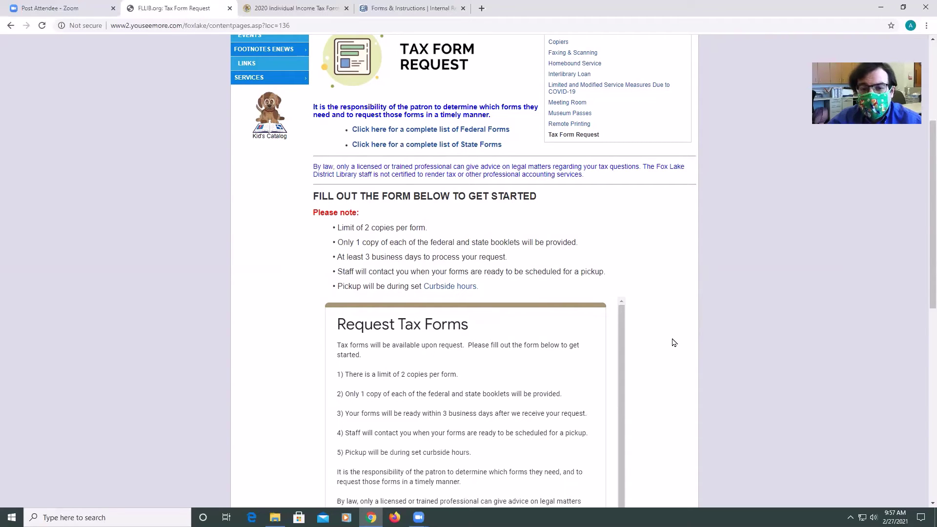
pyautogui.scroll(-1, 466, 317)
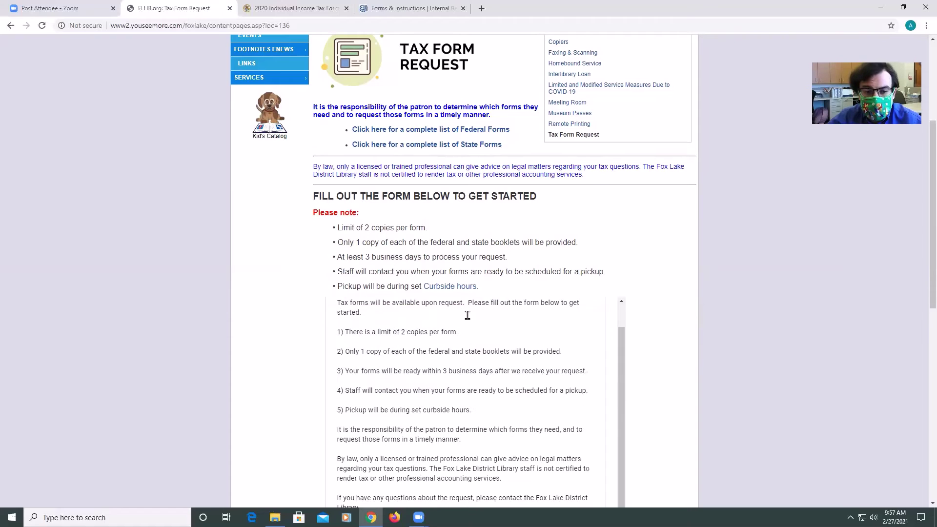
# Enter the requester's first name and last name in the tax form request
pyautogui.scroll(1, 445, 321)
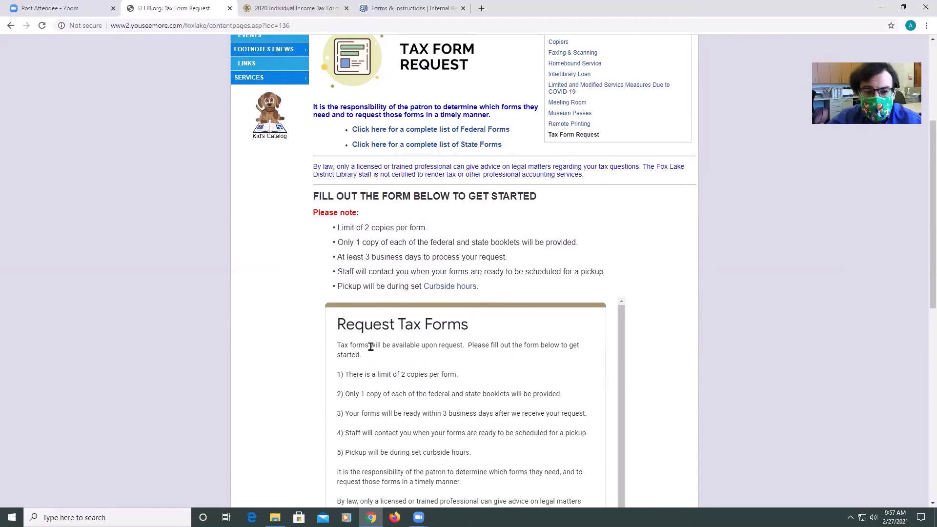
pyautogui.scroll(-1, 506, 354)
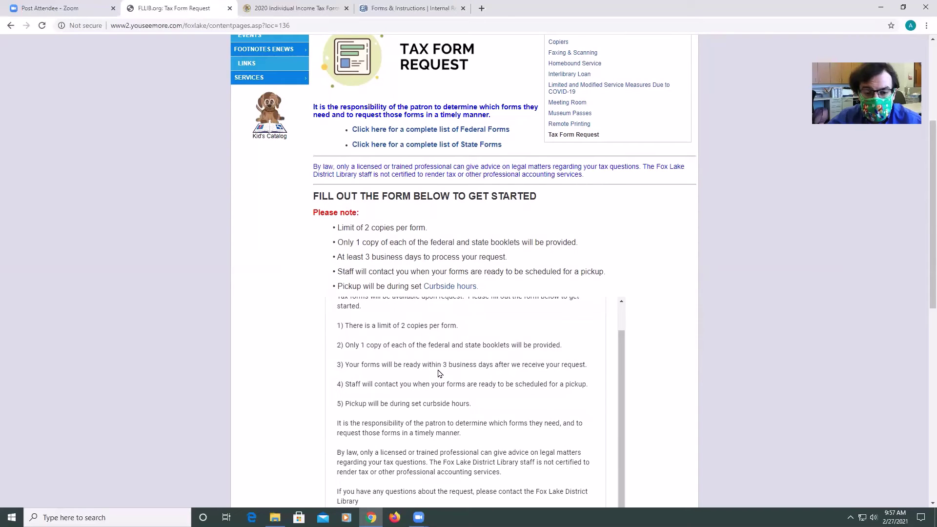
pyautogui.scroll(-1, 439, 373)
pyautogui.scroll(-2, 457, 400)
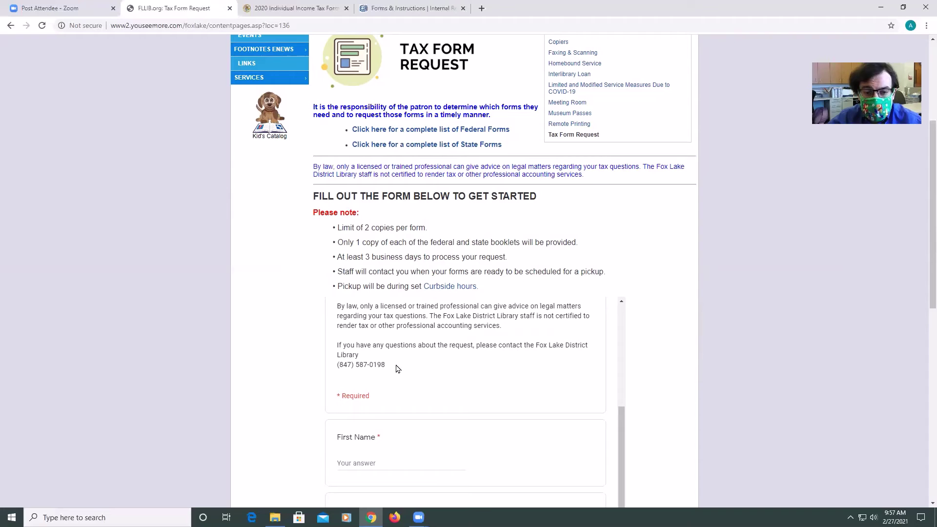
pyautogui.scroll(-1, 400, 367)
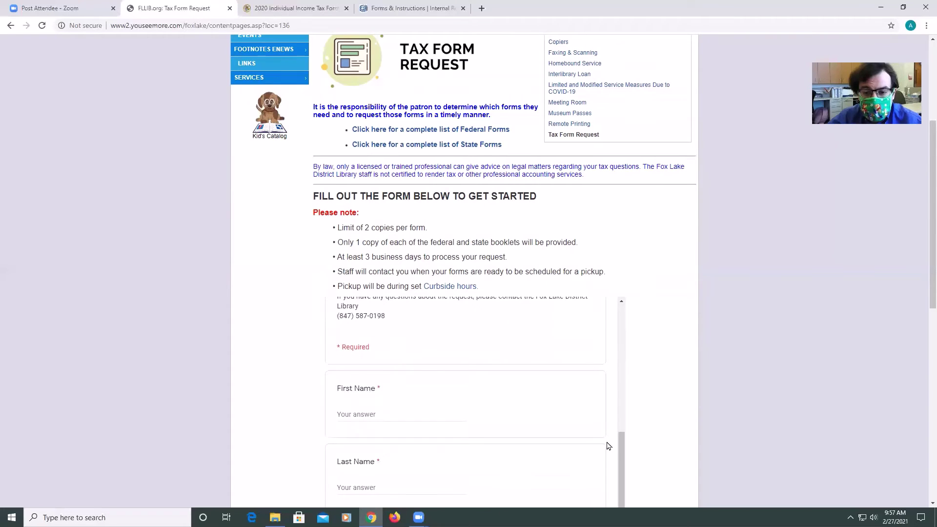
pyautogui.moveTo(621, 444)
pyautogui.mouseDown()
pyautogui.moveTo(622, 411)
pyautogui.moveTo(623, 432)
pyautogui.mouseUp()
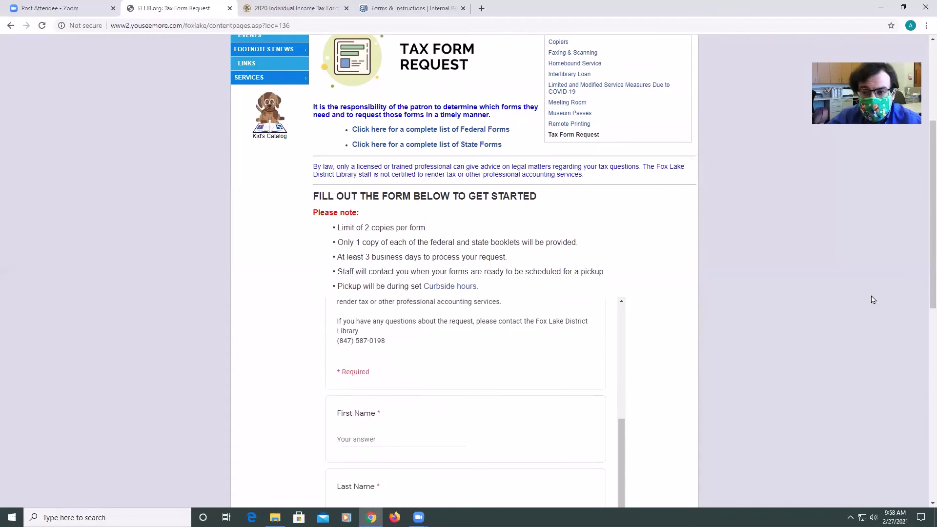
pyautogui.scroll(-2, 924, 290)
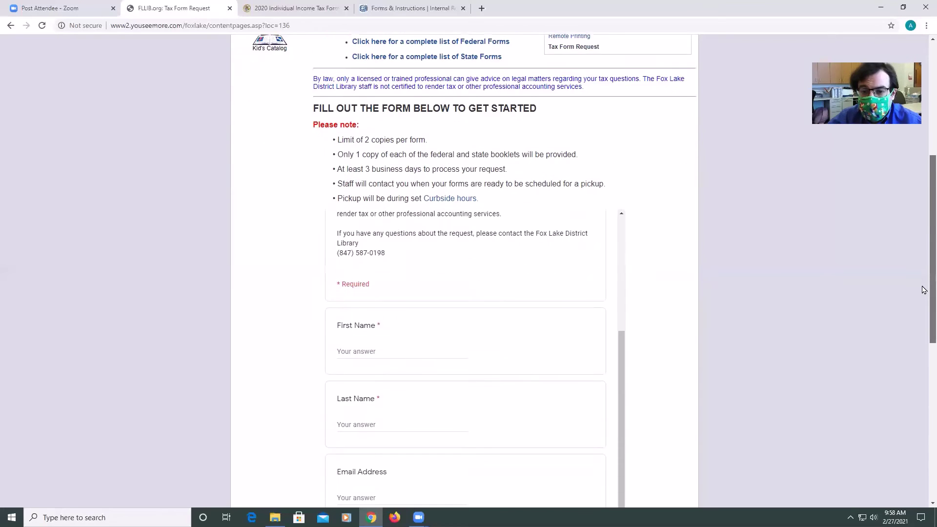
pyautogui.scroll(-3, 924, 290)
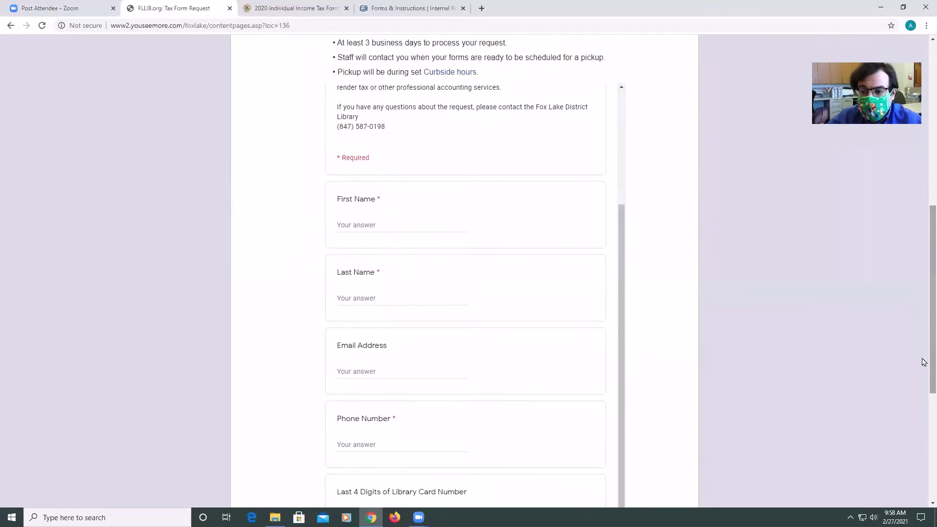
pyautogui.scroll(-1, 922, 335)
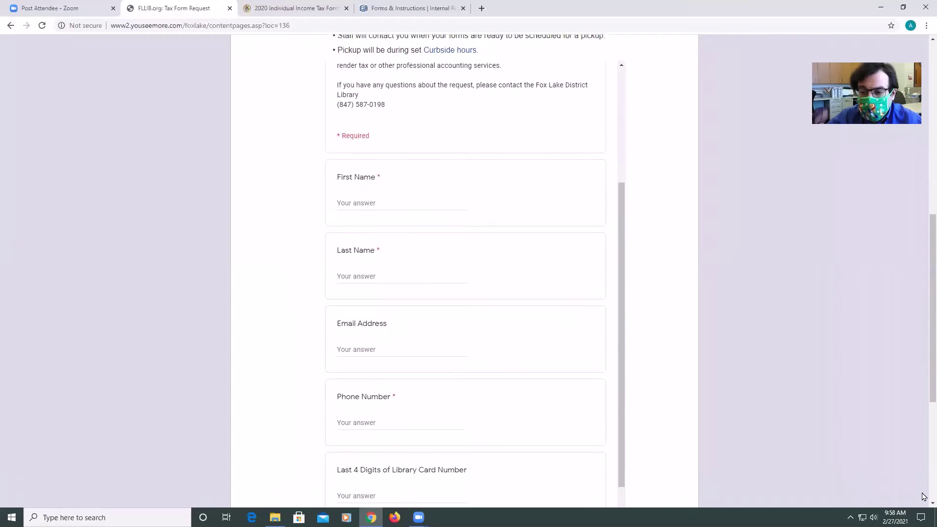
pyautogui.scroll(-1, 925, 500)
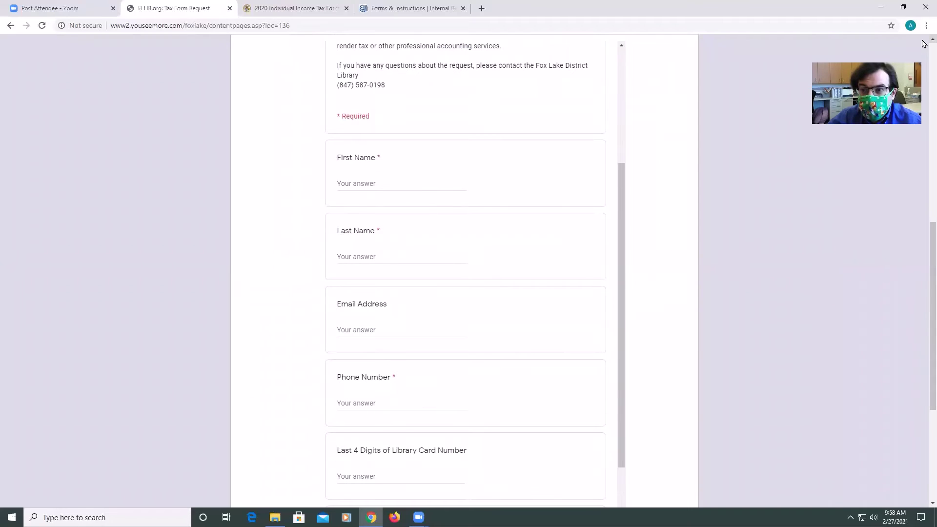
pyautogui.scroll(2, 924, 44)
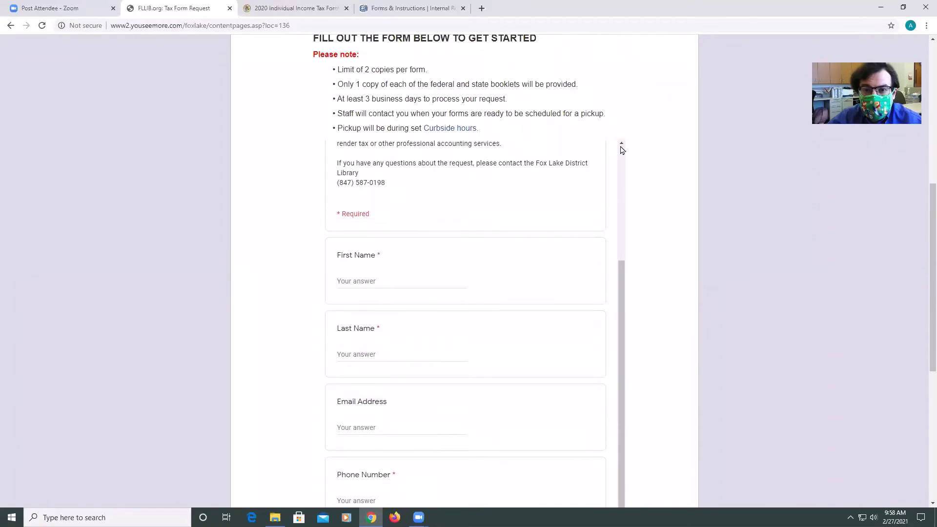
pyautogui.scroll(3, 622, 150)
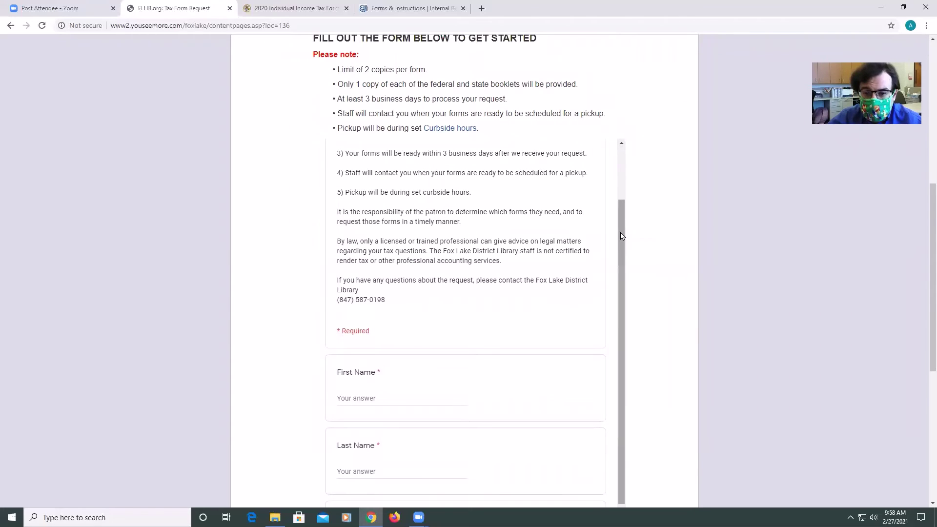
pyautogui.moveTo(622, 236); pyautogui.dragTo(620, 240)
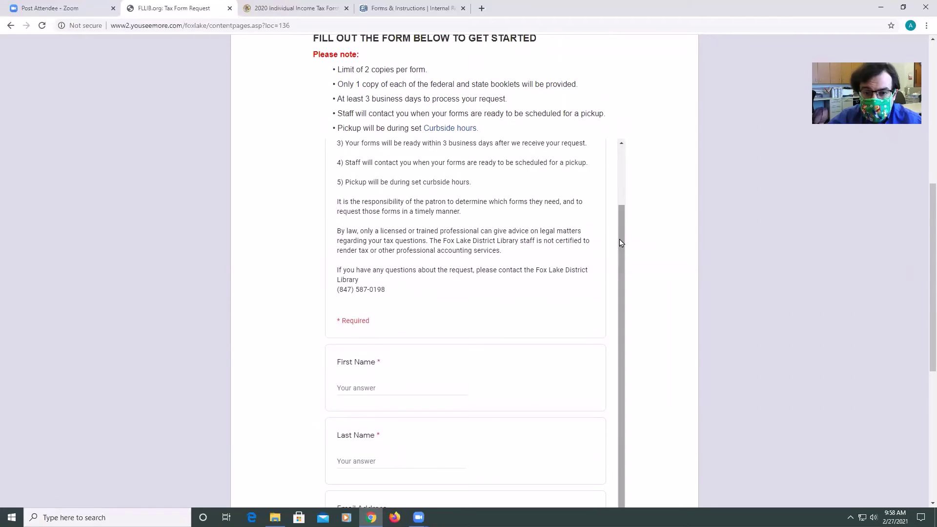
pyautogui.scroll(-2, 604, 230)
pyautogui.scroll(1, 604, 230)
pyautogui.scroll(1, 604, 230)
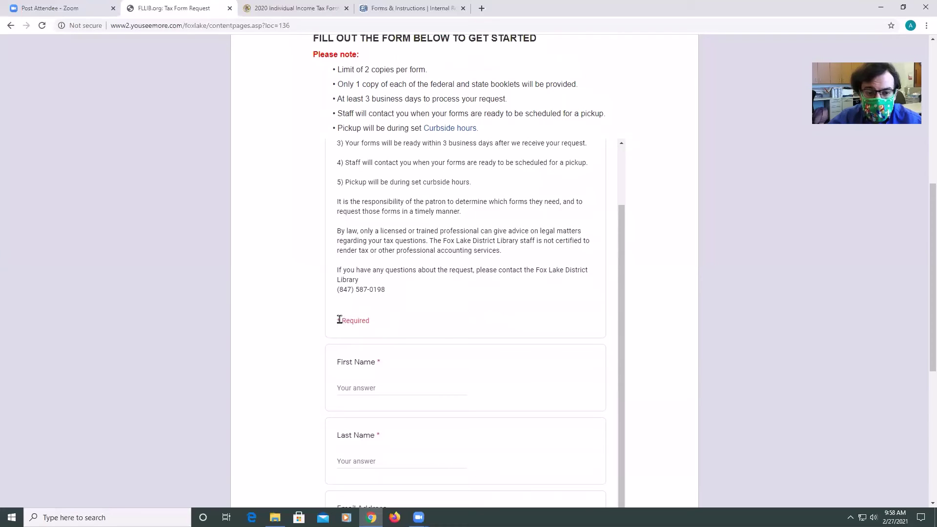
pyautogui.scroll(-1, 363, 386)
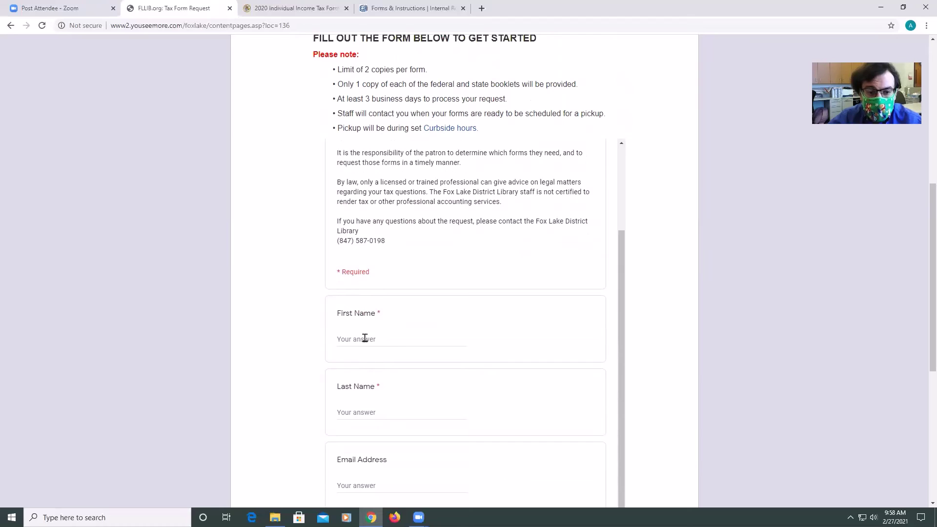
pyautogui.click(365, 339)
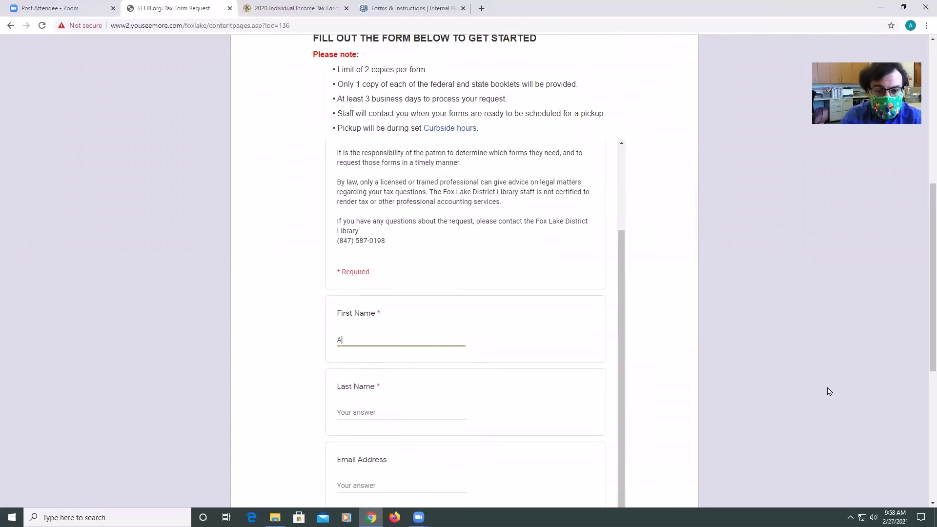
pyautogui.press('Tab')
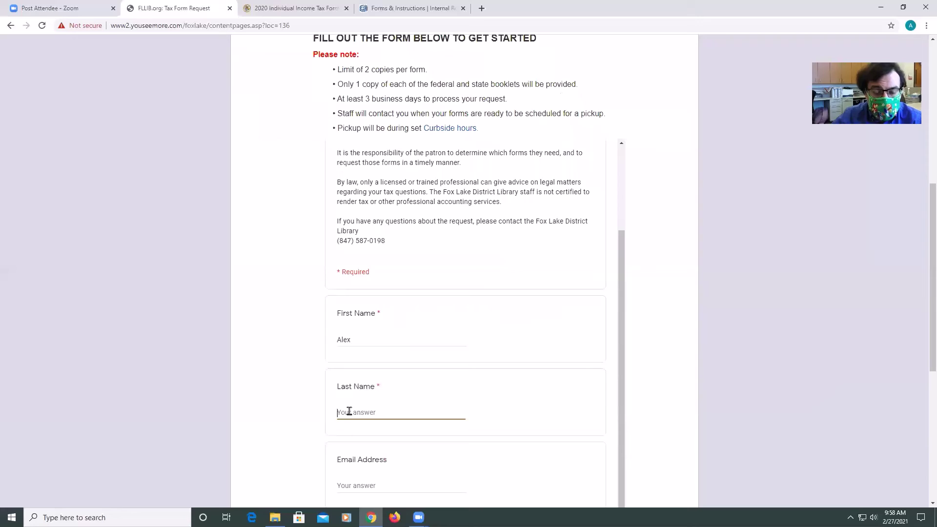
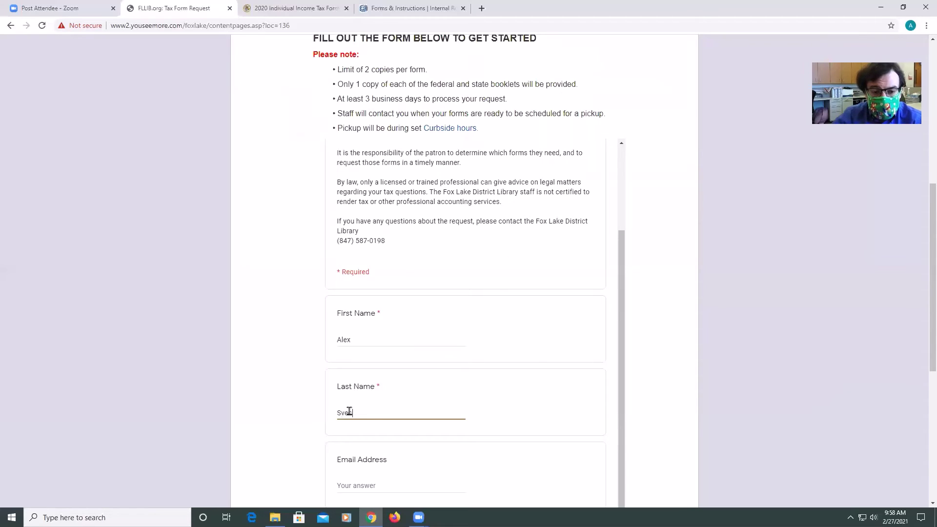
# Fill in the requester's contact phone number in the Phone Number field
pyautogui.scroll(-1, 445, 345)
pyautogui.scroll(-4, 445, 348)
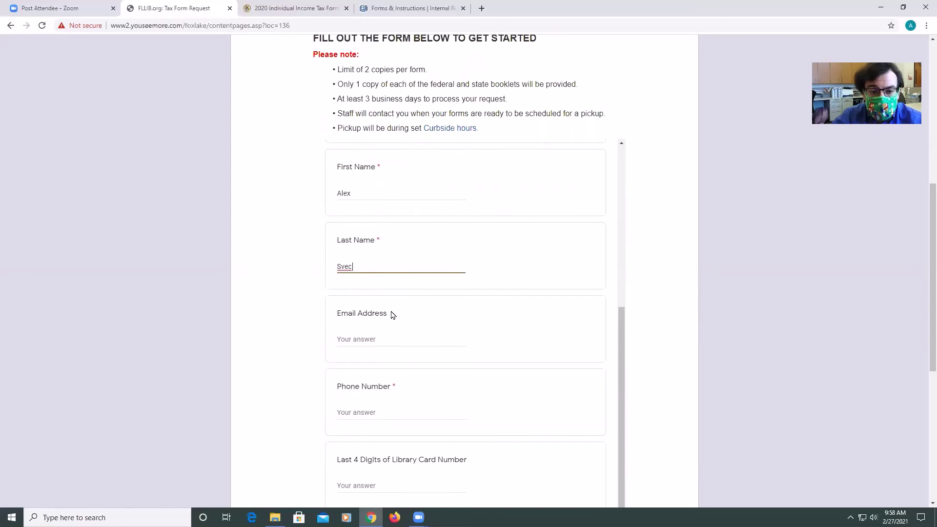
pyautogui.scroll(-2, 371, 340)
pyautogui.click(356, 363)
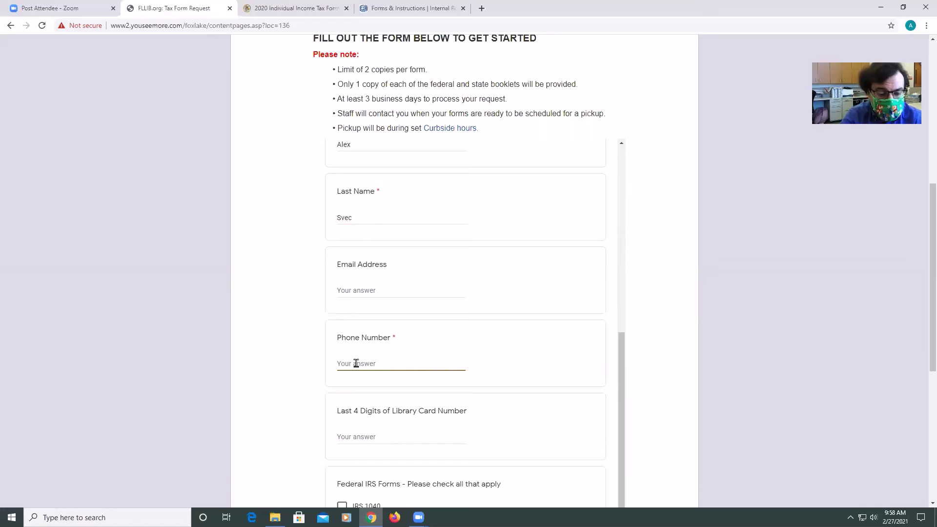
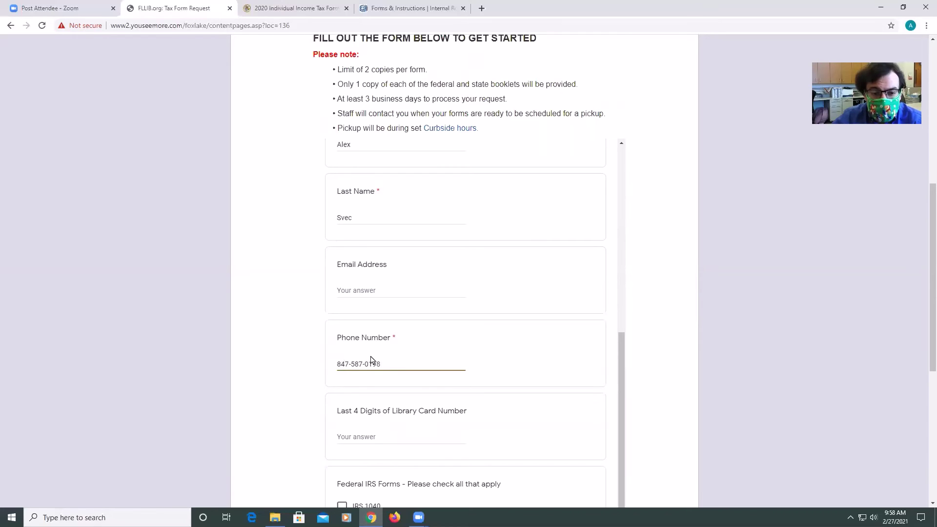
pyautogui.scroll(-1, 371, 361)
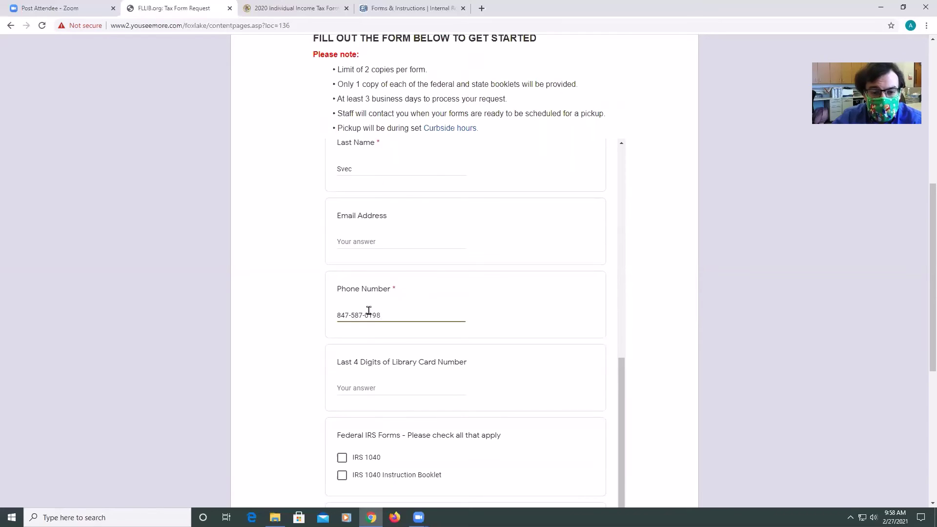
# Check the IRS 1040 and IRS 1040 Instruction Booklet boxes
pyautogui.click(360, 384)
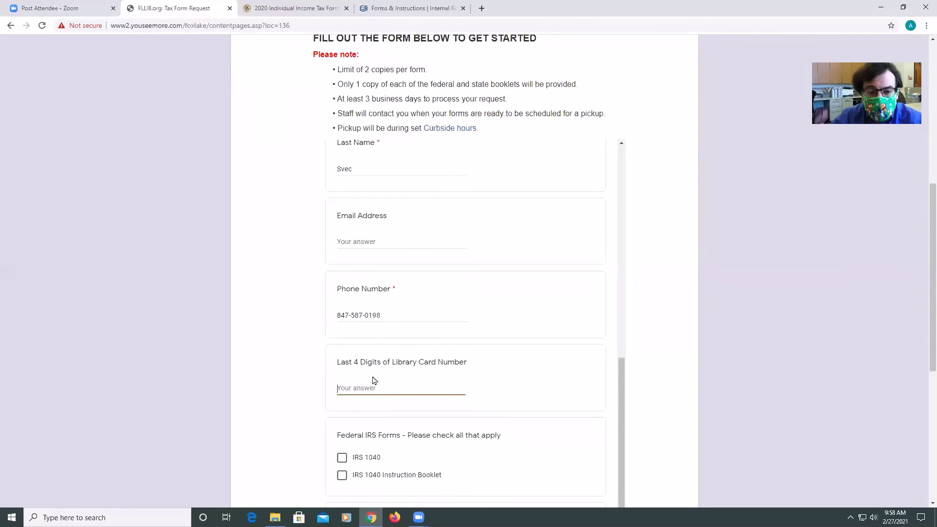
pyautogui.scroll(-2, 377, 367)
pyautogui.scroll(-3, 377, 367)
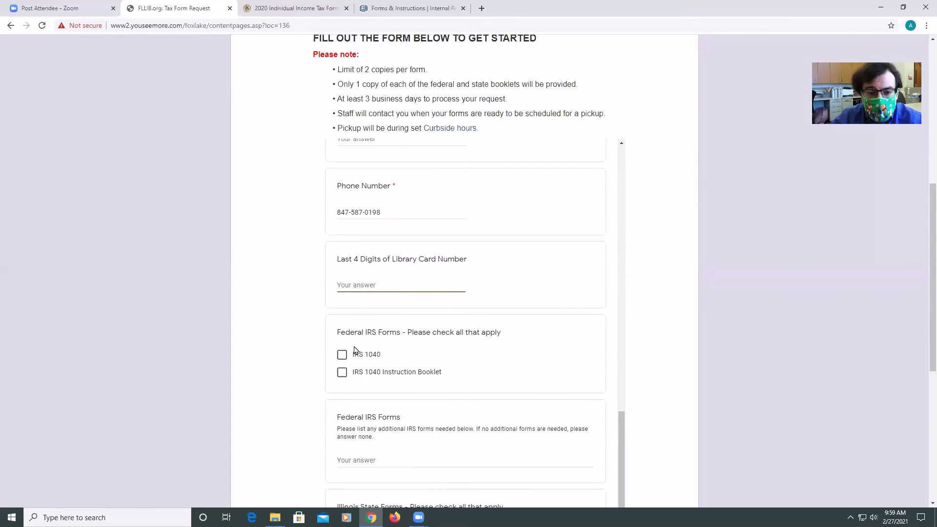
pyautogui.click(342, 355)
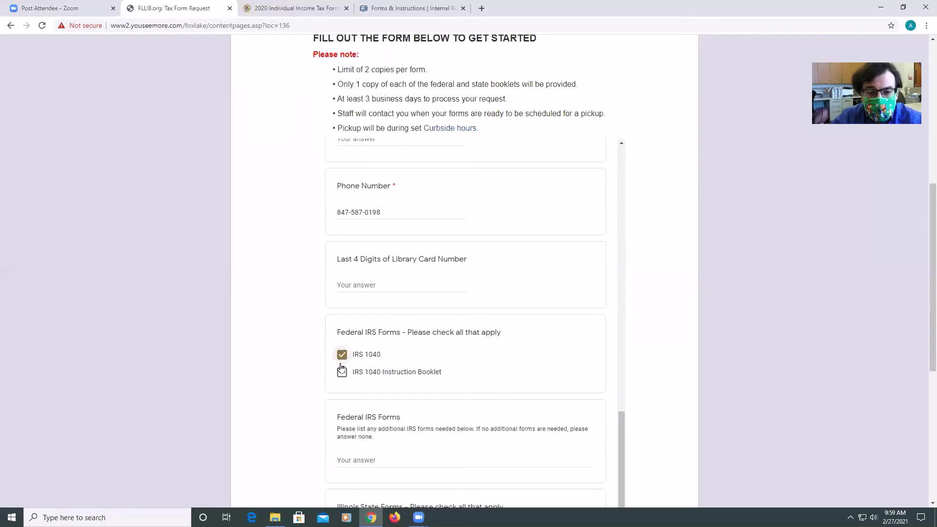
pyautogui.click(342, 373)
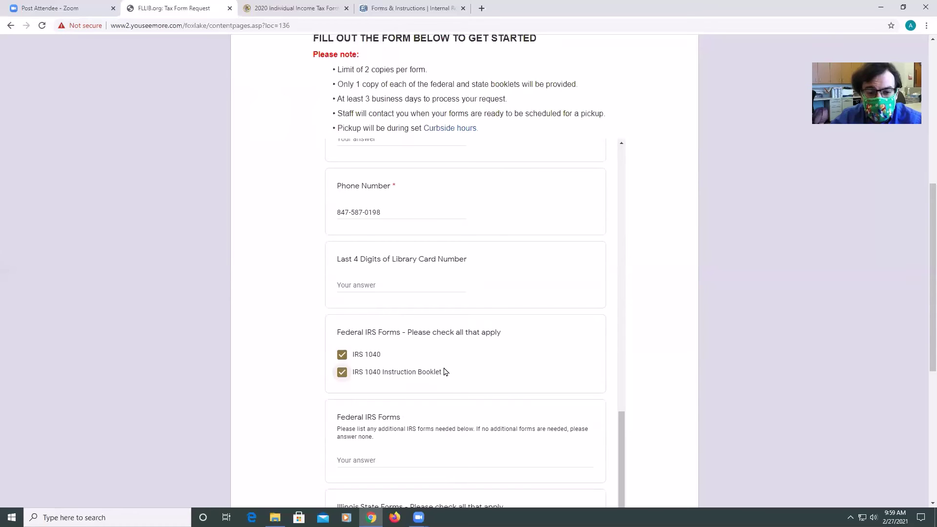
# List '1040 schedule B, Schedule C, instructions for Schedule C' as additional federal forms
pyautogui.scroll(-2, 381, 367)
pyautogui.click(379, 368)
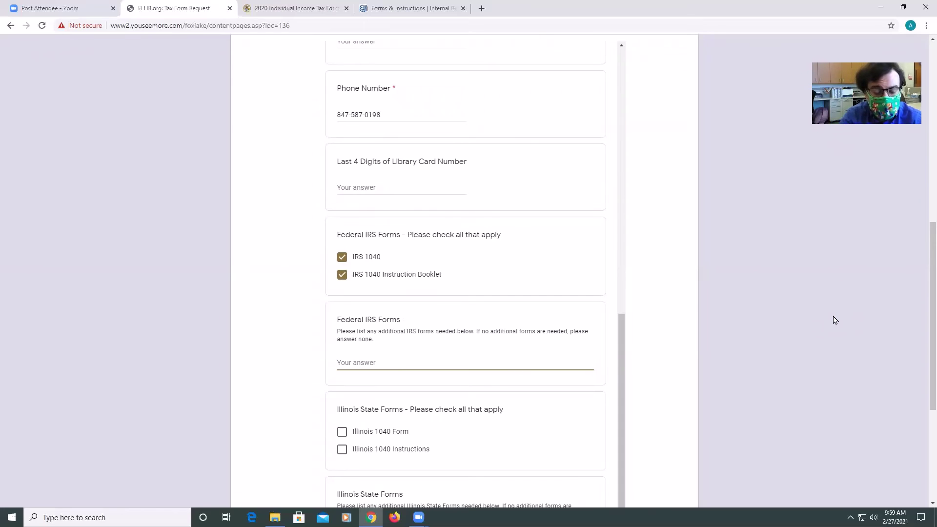
pyautogui.write('10')
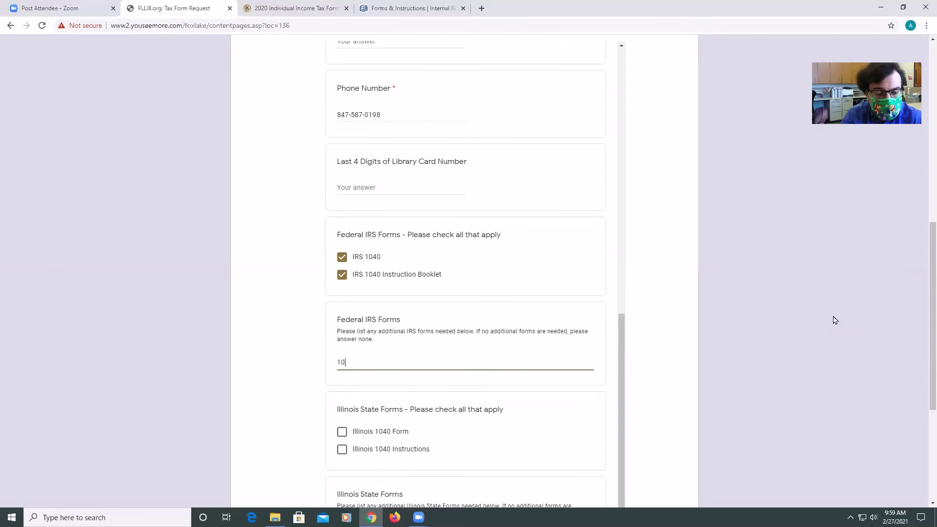
pyautogui.write('40 schedule')
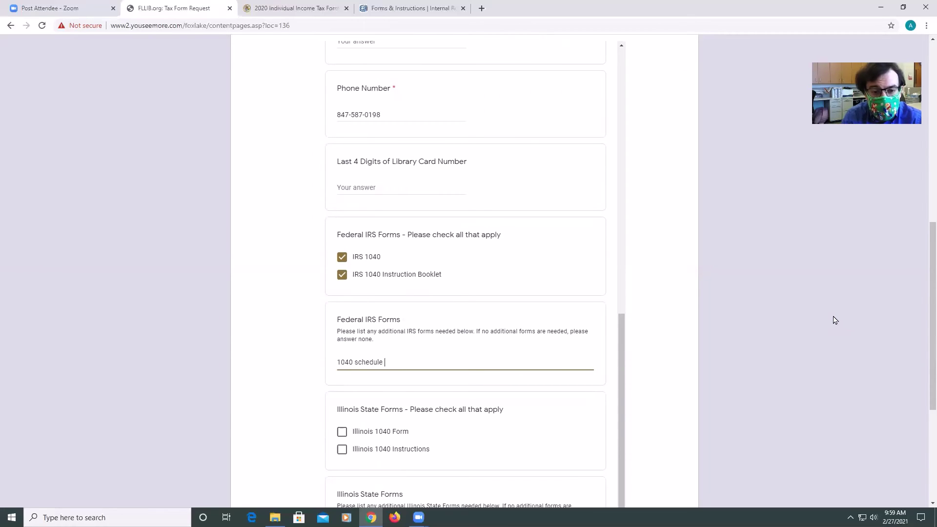
pyautogui.write(' B, Schedule')
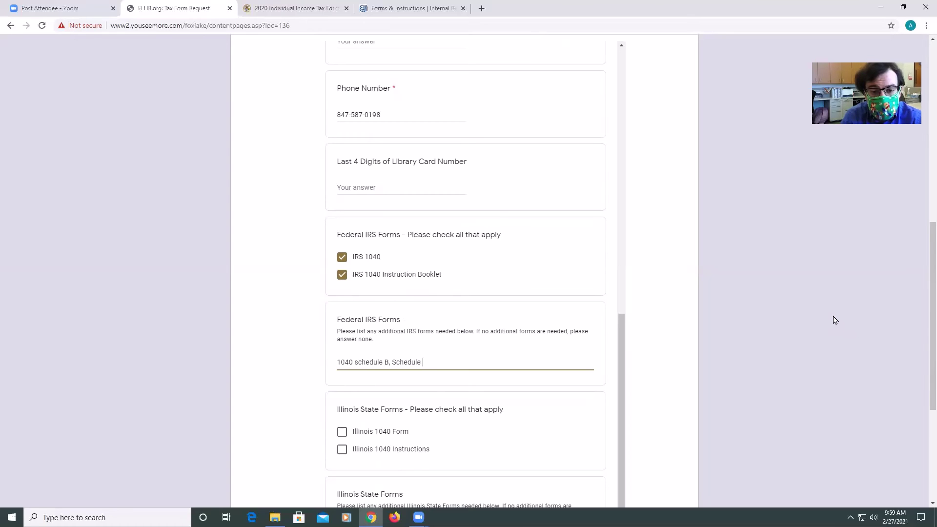
pyautogui.write(' C,')
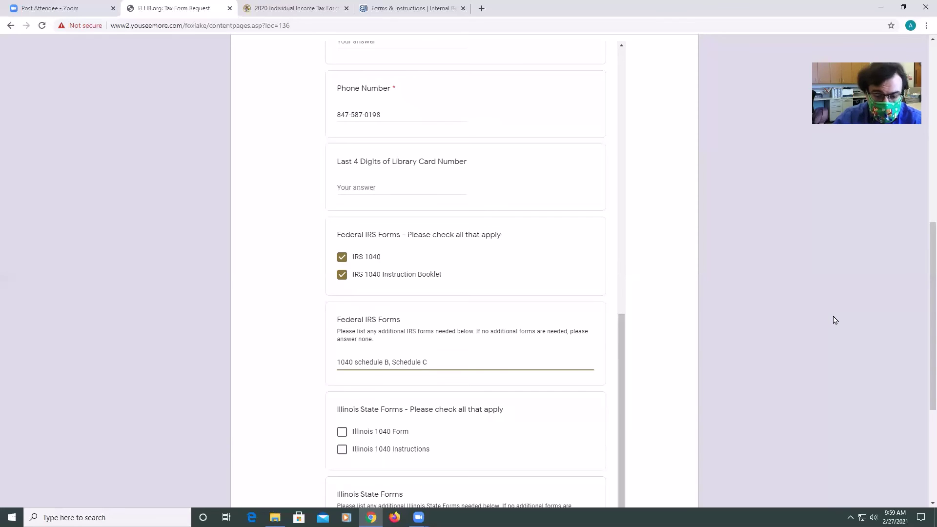
pyautogui.write(', instruct')
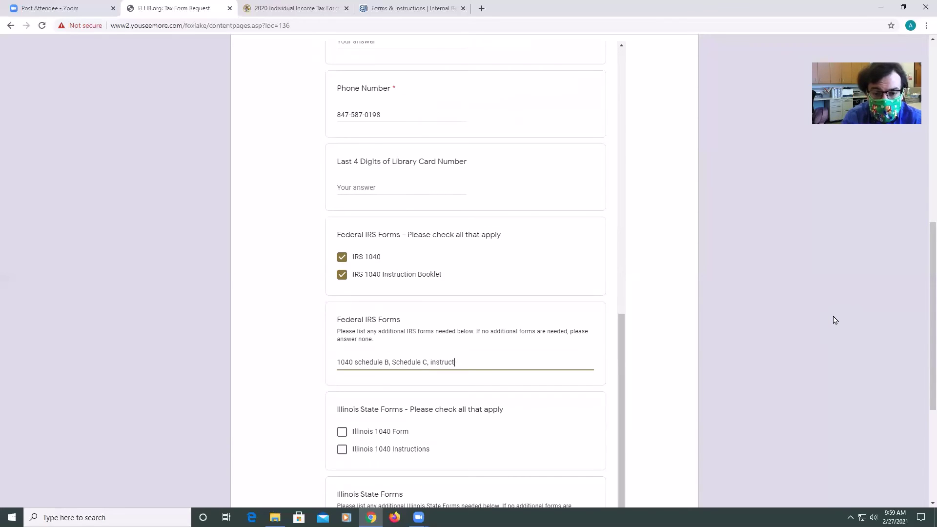
pyautogui.write('ions for ')
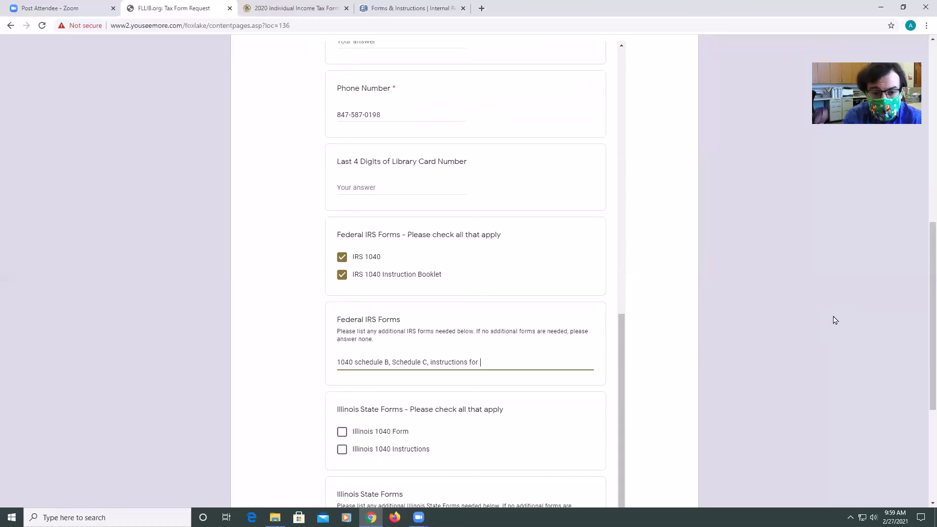
pyautogui.write('Schedule C.')
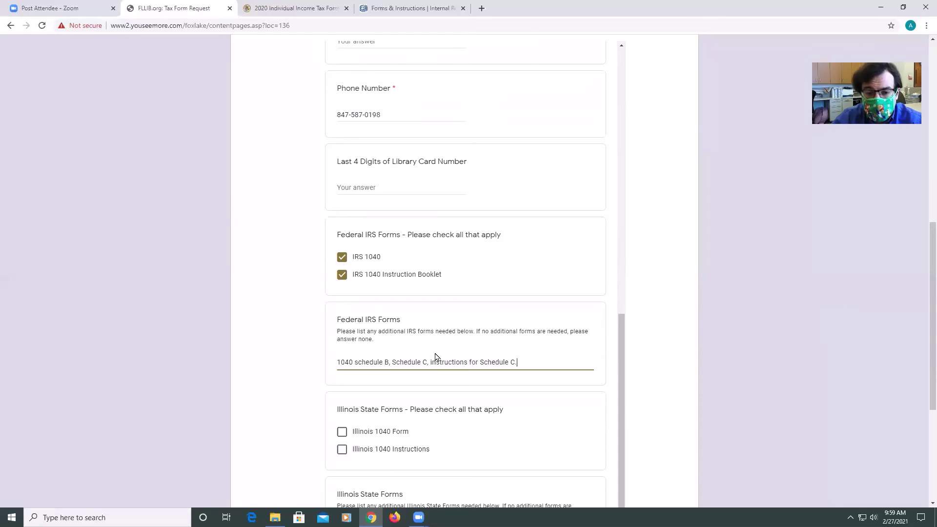
pyautogui.scroll(-1, 435, 355)
pyautogui.scroll(-1, 436, 356)
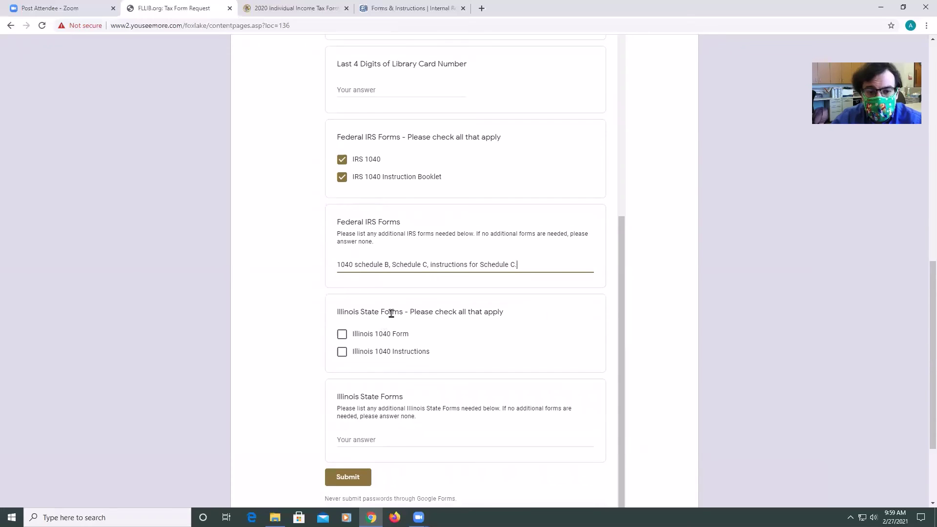
# Check the Illinois 1040 Form and Illinois 1040 Instructions boxes
pyautogui.click(342, 336)
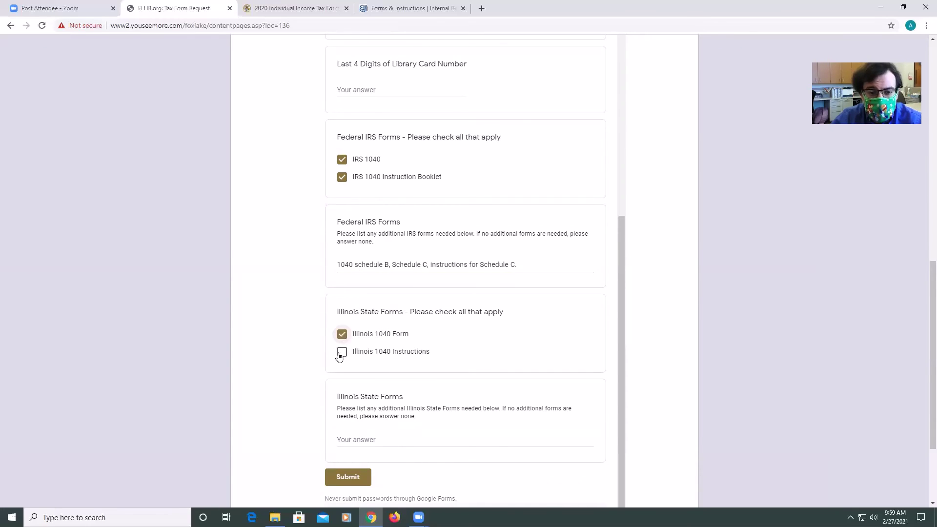
pyautogui.click(342, 353)
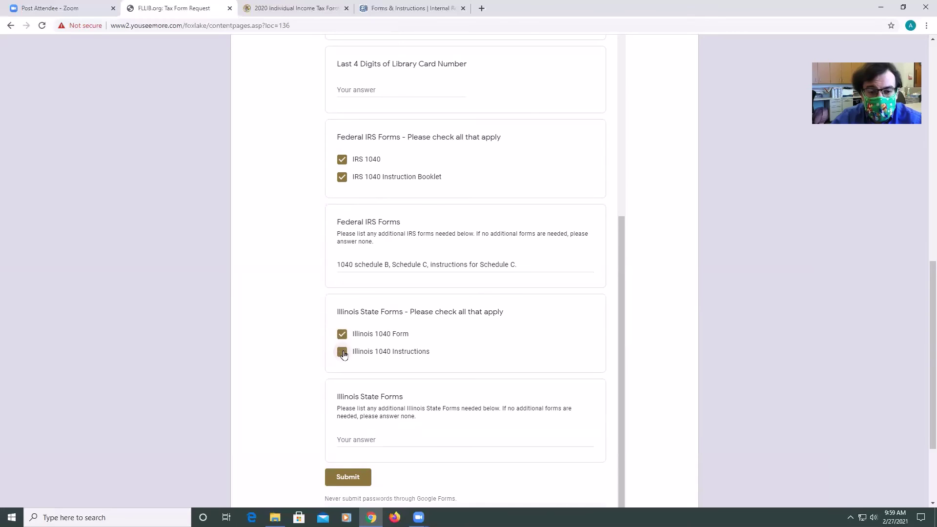
pyautogui.click(343, 355)
pyautogui.click(342, 354)
pyautogui.scroll(-1, 352, 339)
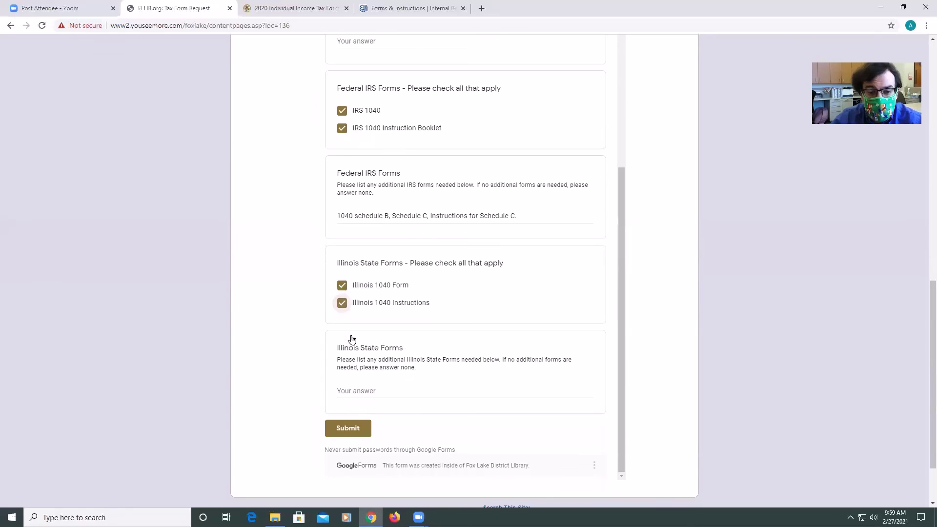
pyautogui.scroll(-1, 351, 340)
# Enter ICR as an additional Illinois state form
pyautogui.click(362, 342)
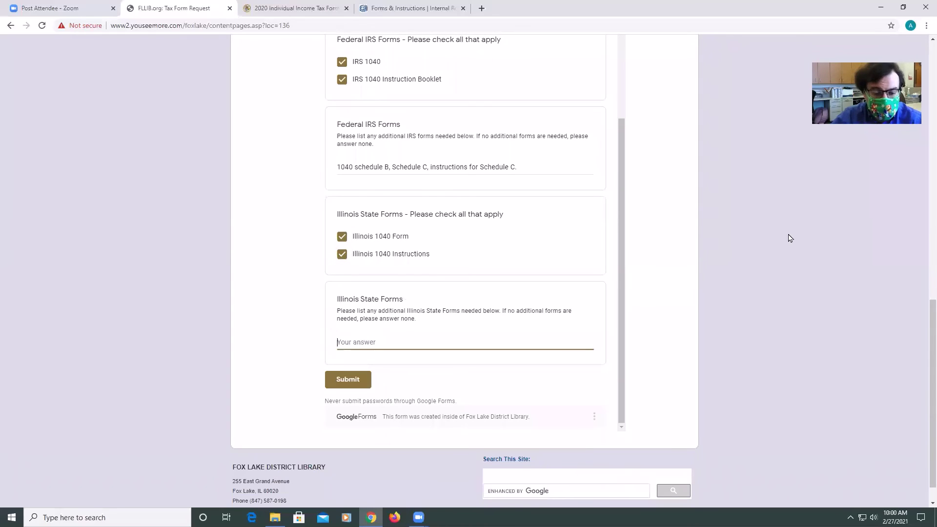
pyautogui.write('ICR')
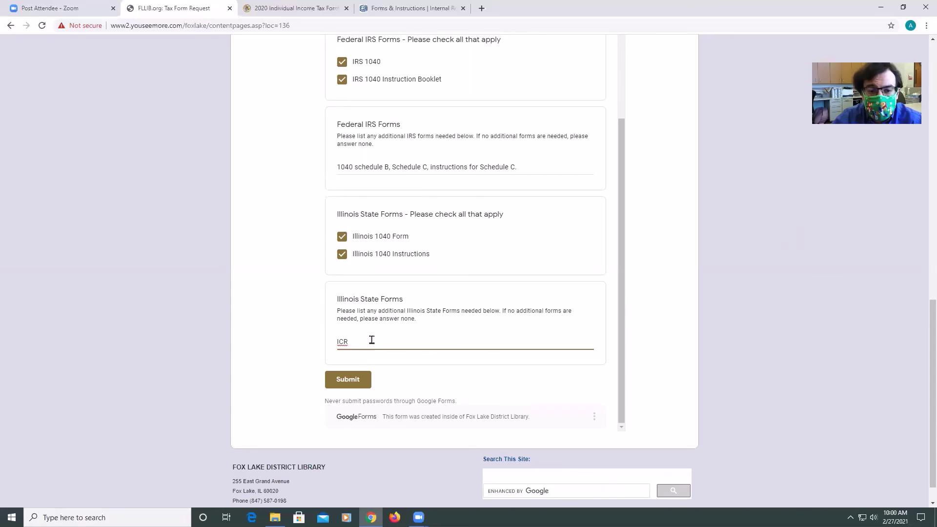
pyautogui.scroll(-1, 386, 339)
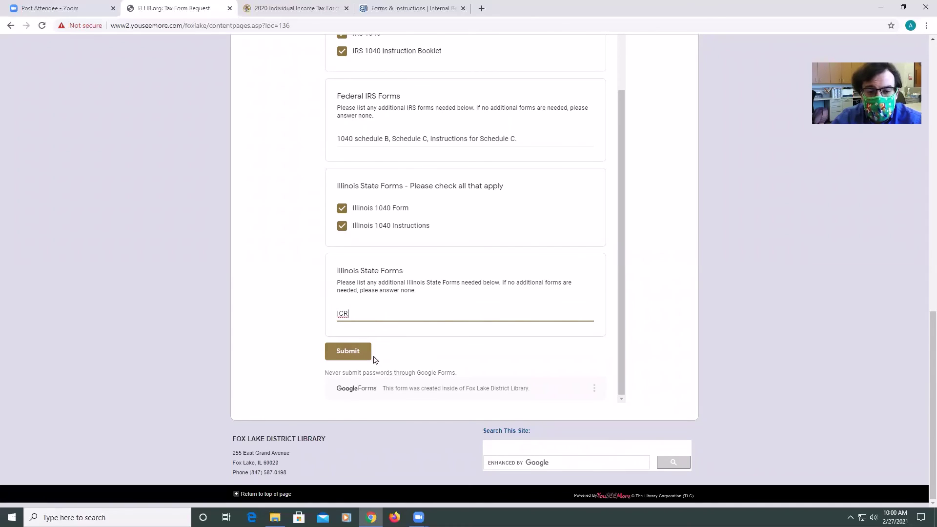
# Submit the Request Tax Forms form and confirm 'Your response has been recorded.'
pyautogui.click(353, 356)
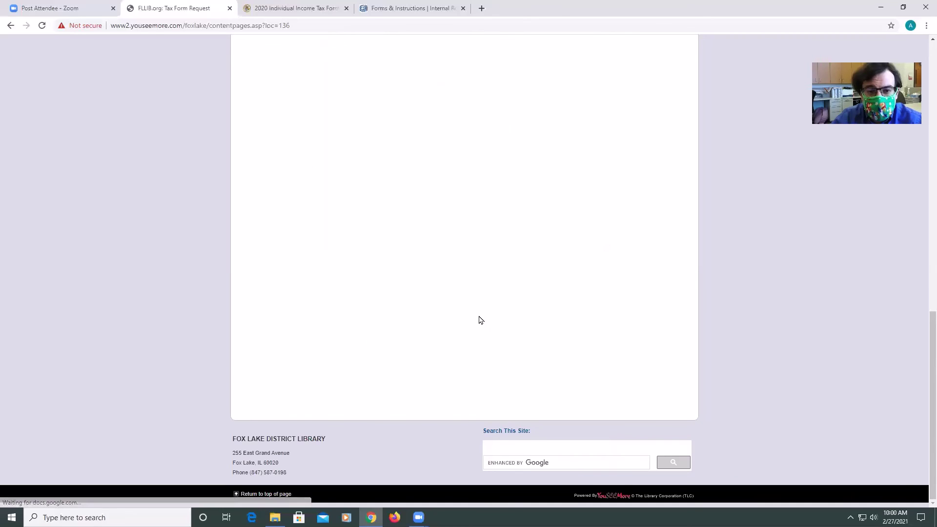
pyautogui.moveTo(924, 321); pyautogui.dragTo(924, 157)
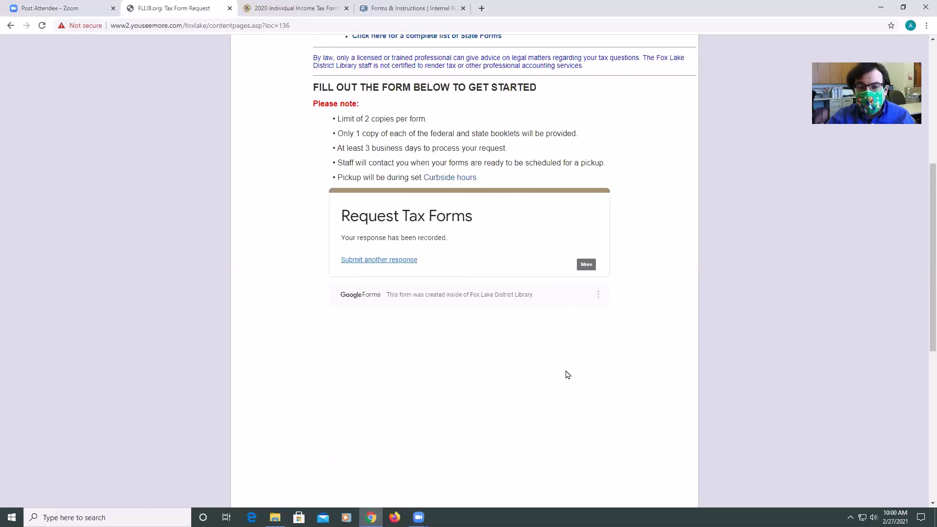
pyautogui.scroll(1, 568, 375)
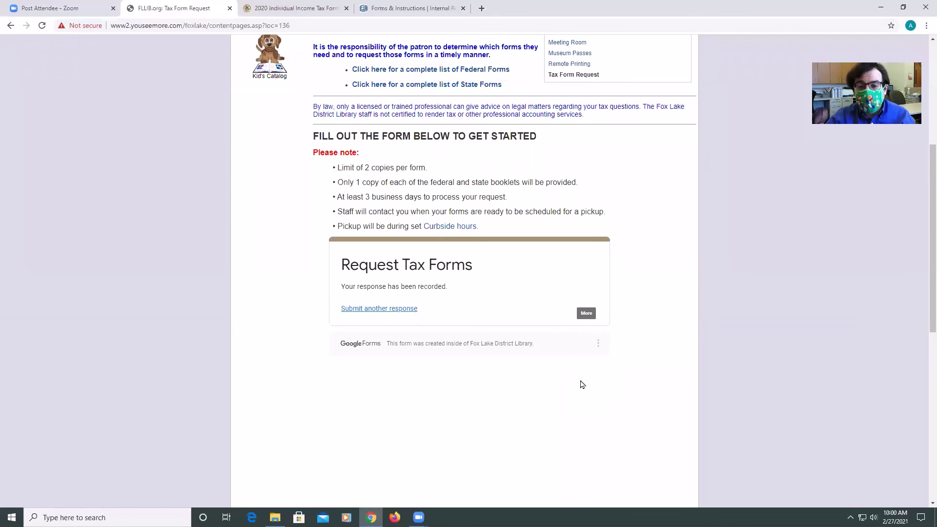
pyautogui.scroll(3, 582, 385)
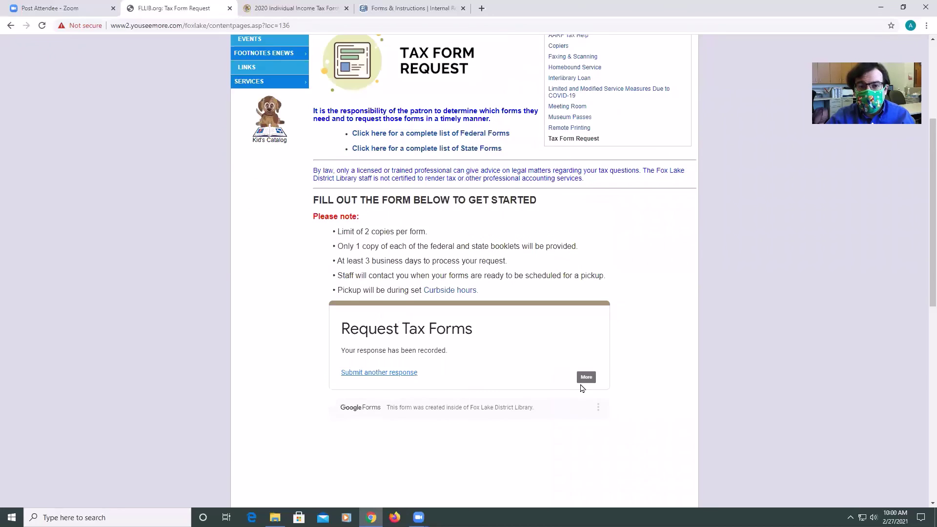